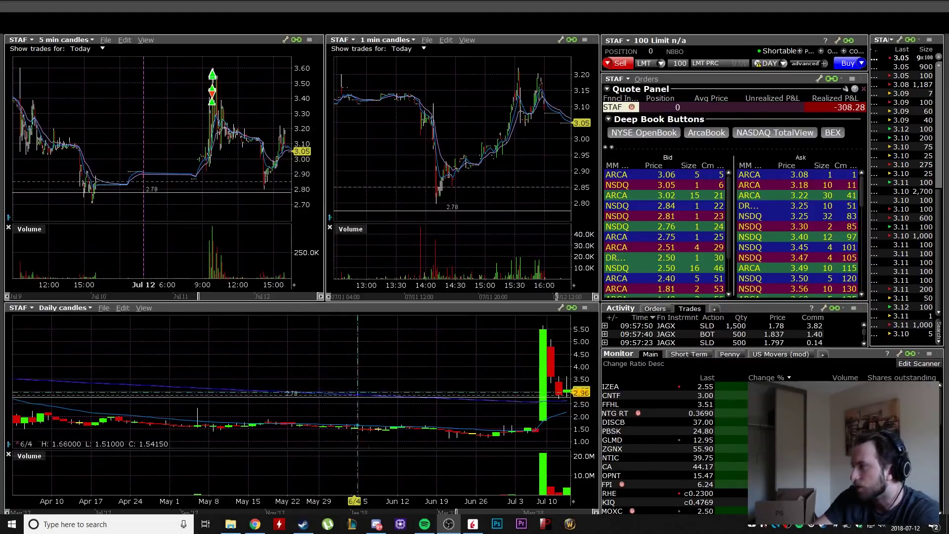
# - Load IZEA into the linked charts and zoom the 1-minute chart onto its morning trade markers
pyautogui.click(612, 386)
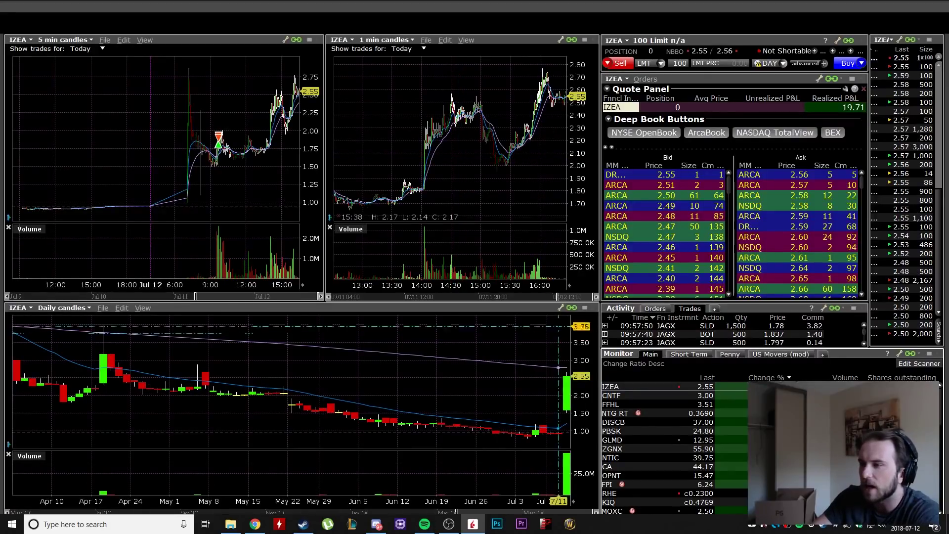
pyautogui.moveTo(556, 297); pyautogui.dragTo(529, 298)
pyautogui.scroll(3, 538, 183)
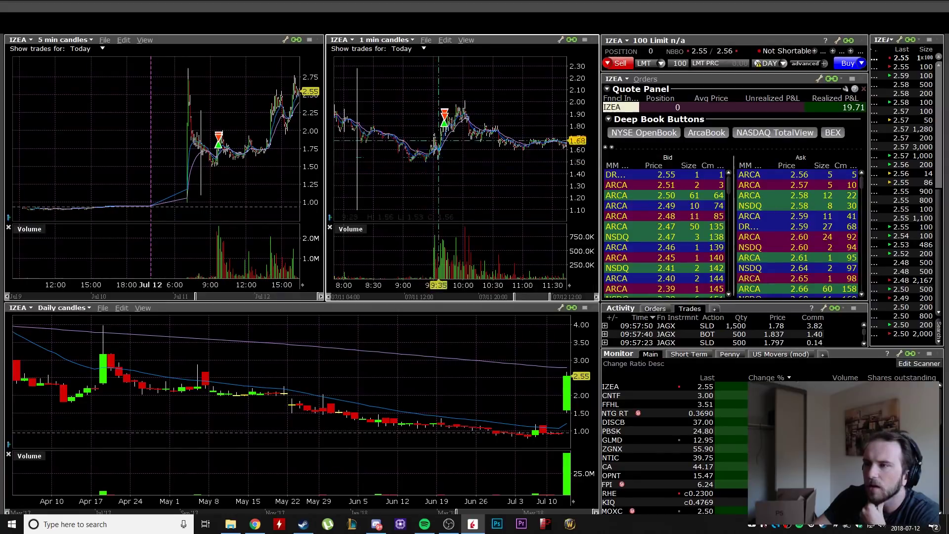
pyautogui.moveTo(537, 297); pyautogui.dragTo(528, 298)
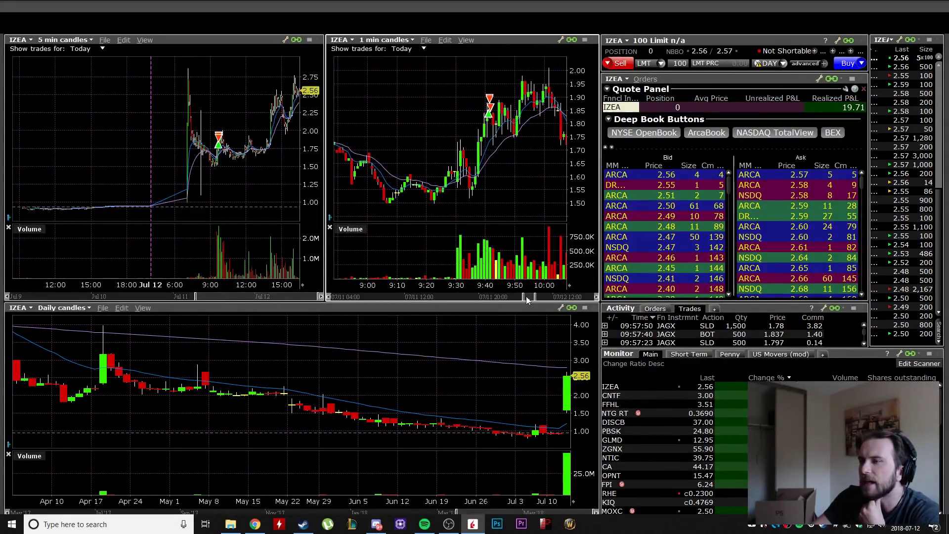
pyautogui.scroll(1, 435, 172)
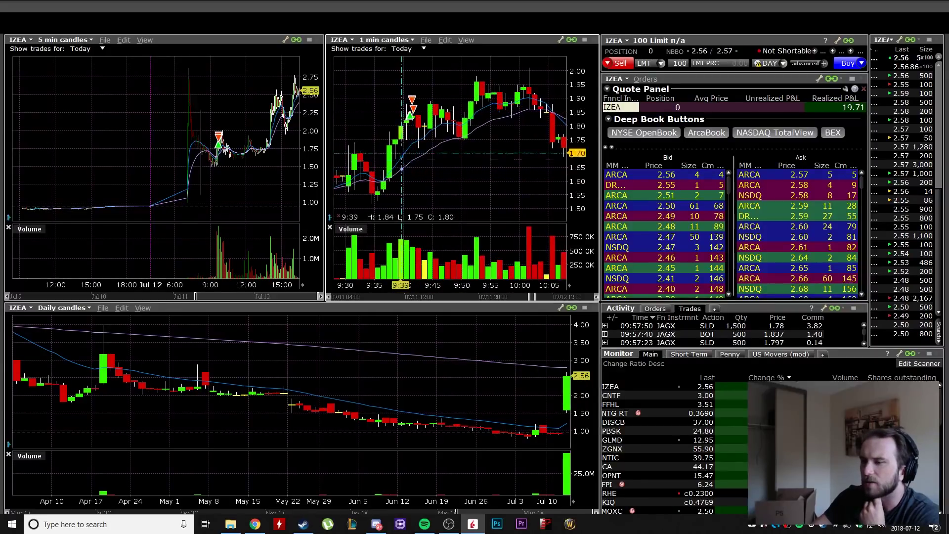
pyautogui.scroll(-1, 409, 81)
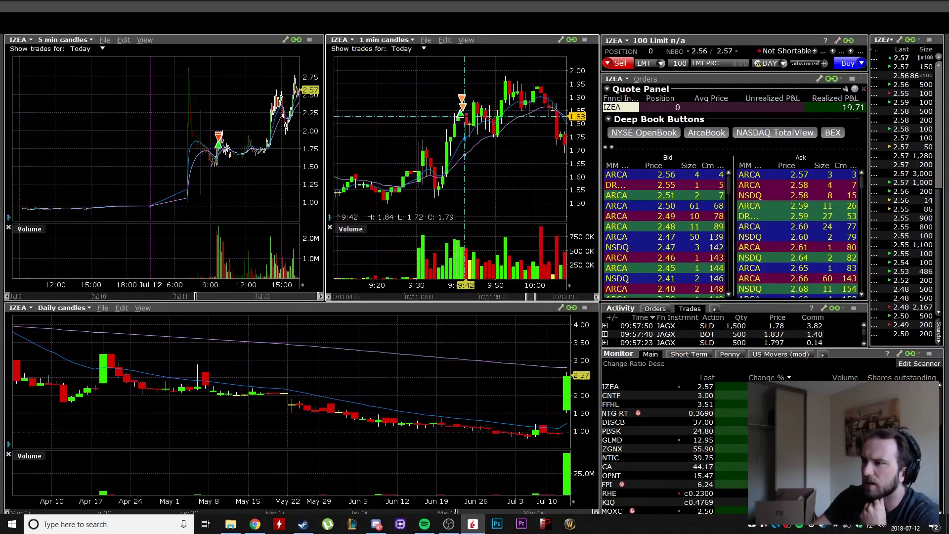
pyautogui.scroll(-2, 456, 103)
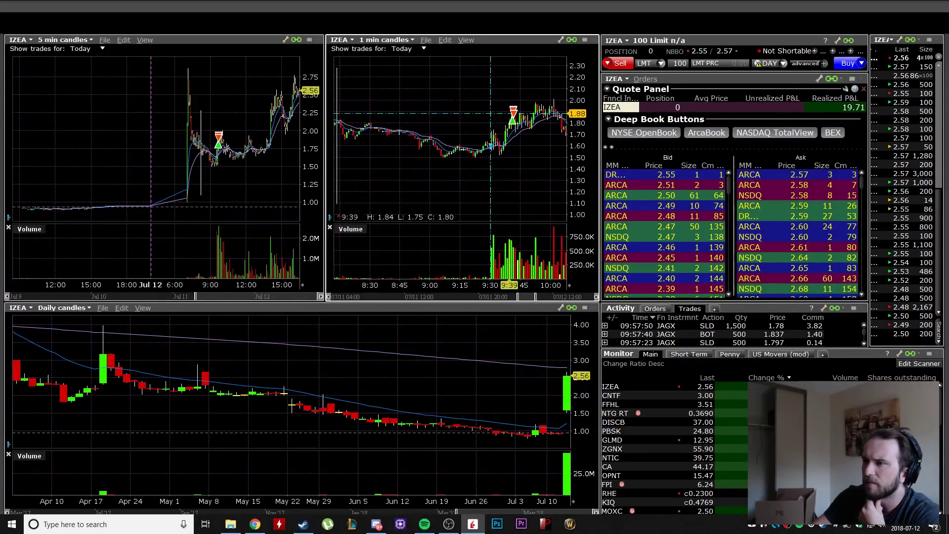
pyautogui.moveTo(527, 297); pyautogui.dragTo(581, 303)
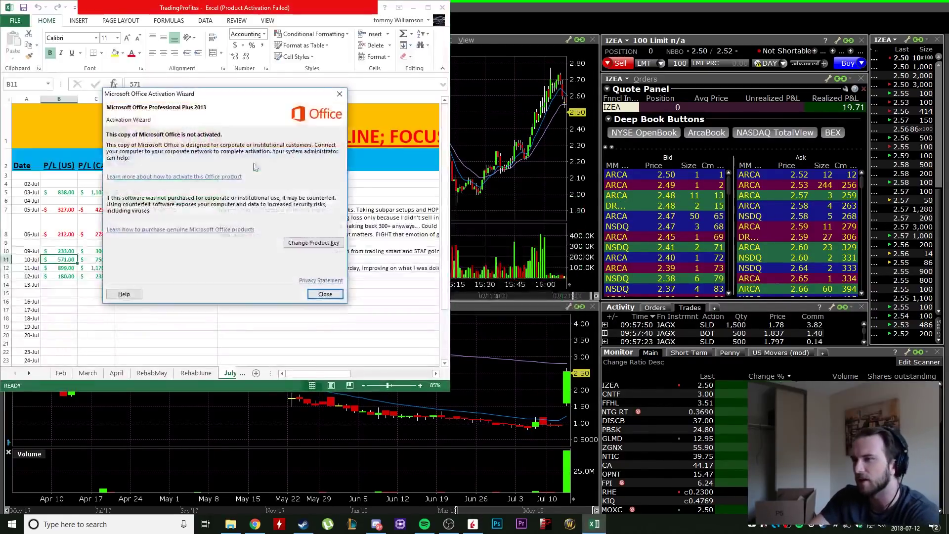
# - Dismiss the activation prompt, enter 'lots of names' in D13, and add the no-forced-trades note in E13
pyautogui.click(340, 94)
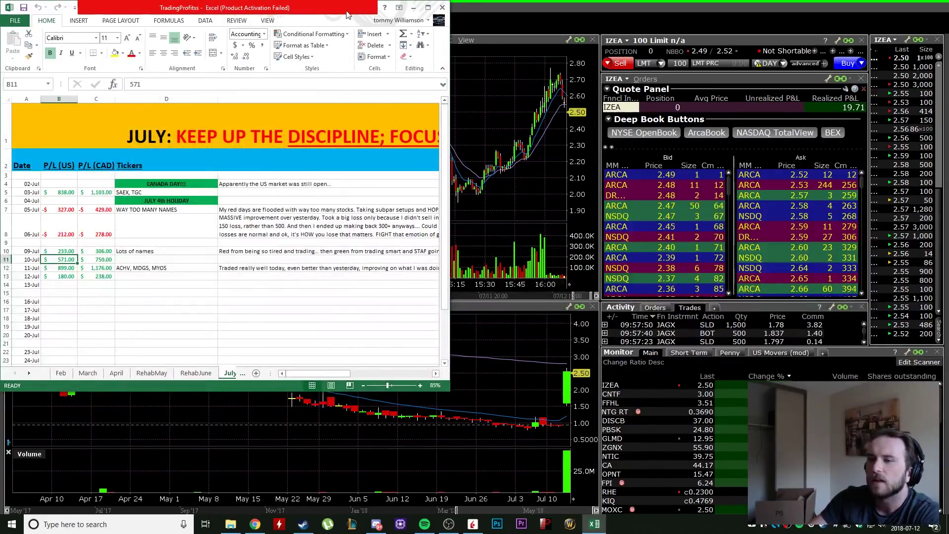
pyautogui.click(96, 283)
pyautogui.click(102, 274)
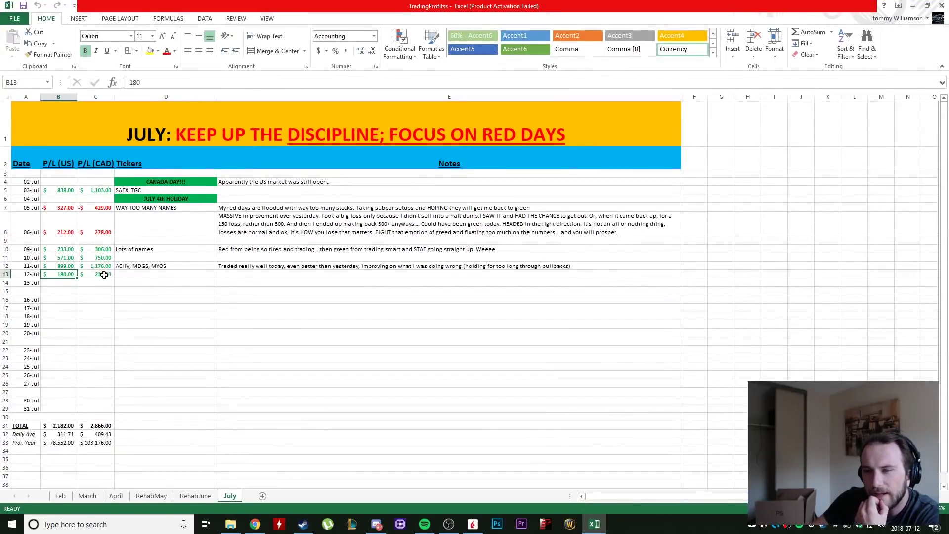
pyautogui.click(150, 276)
pyautogui.write('l')
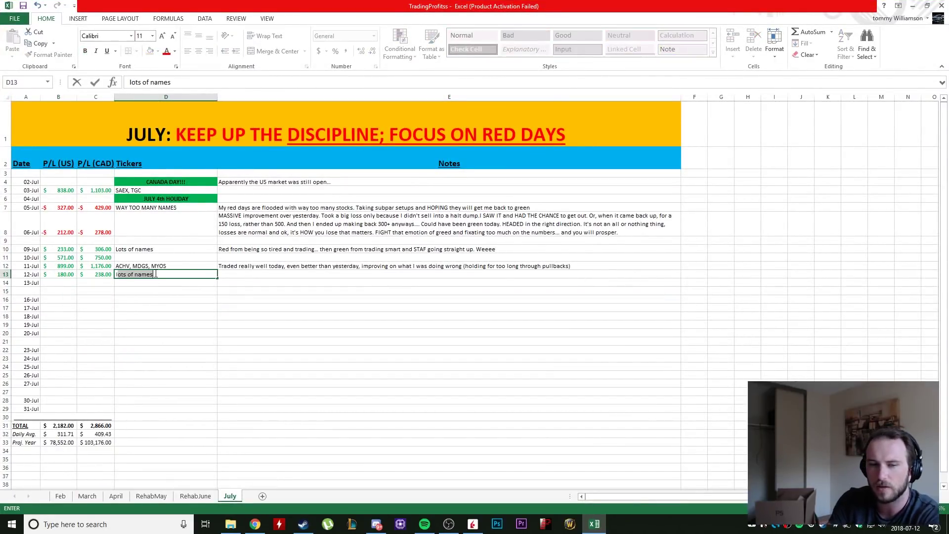
pyautogui.write('ots of names')
pyautogui.press('Tab')
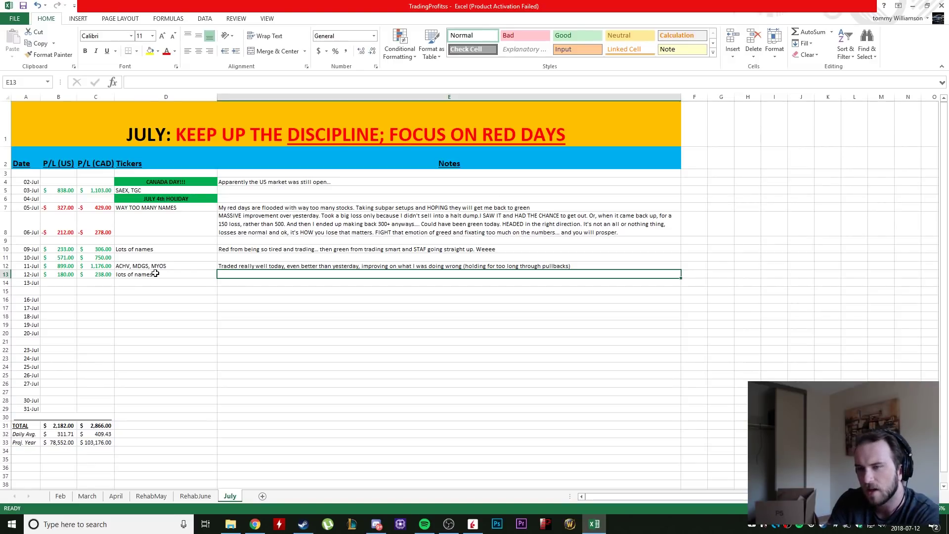
pyautogui.write('C')
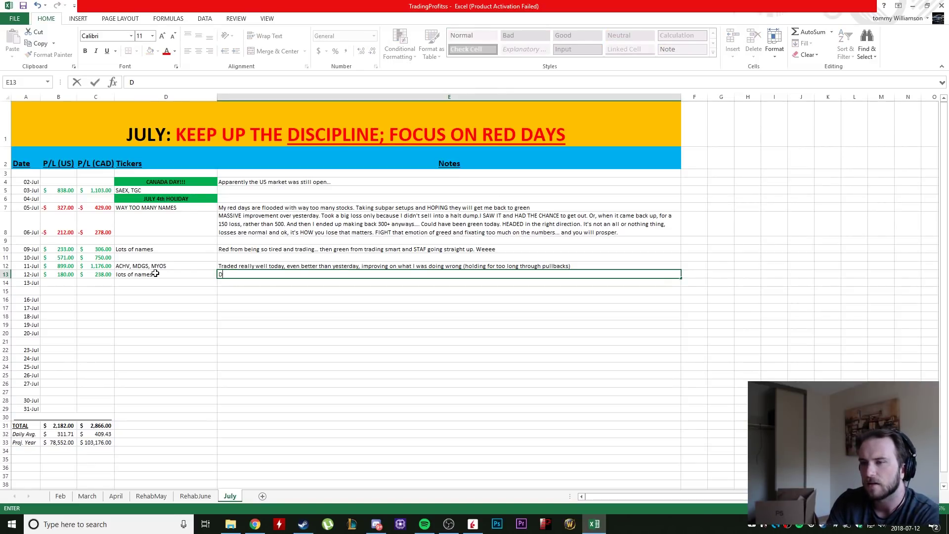
pyautogui.write("idn't force trades like I usua")
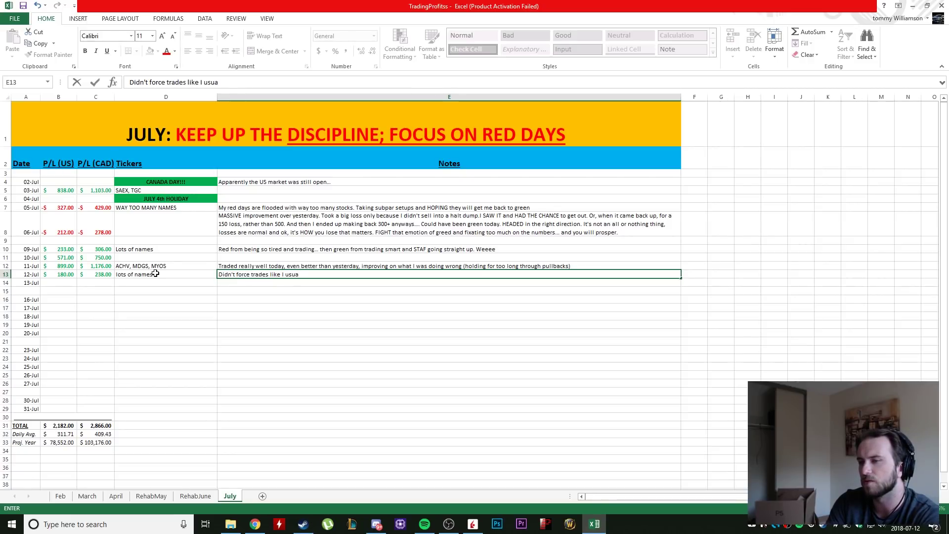
pyautogui.write('lly would')
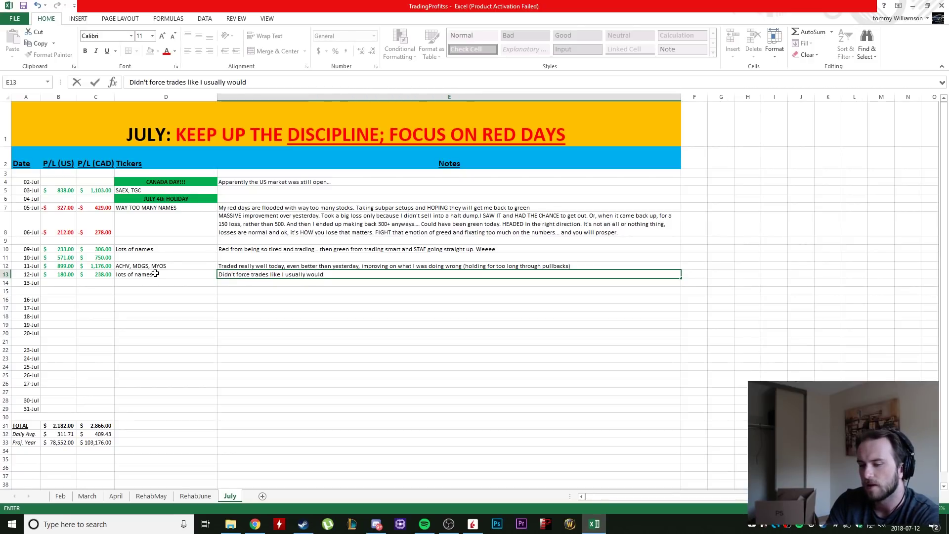
pyautogui.write(', resulting in a')
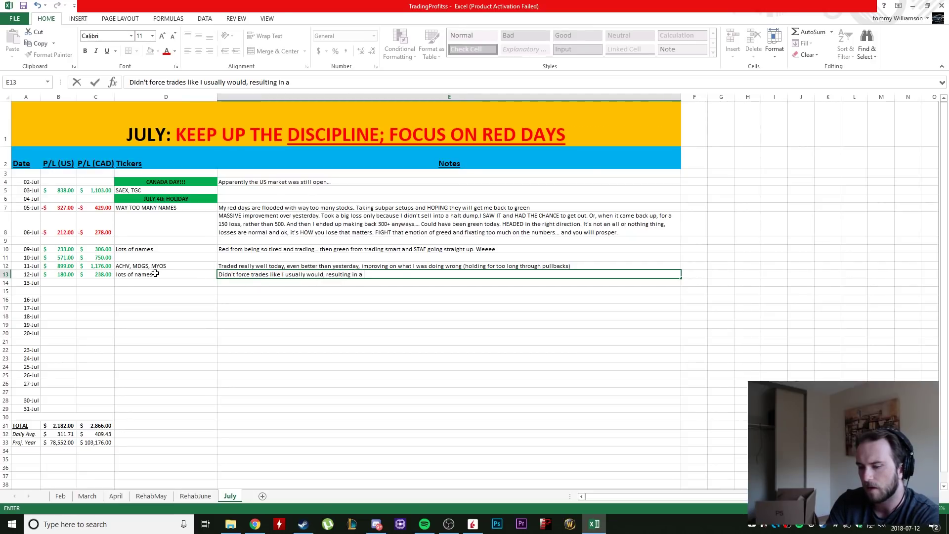
pyautogui.write(' rathe')
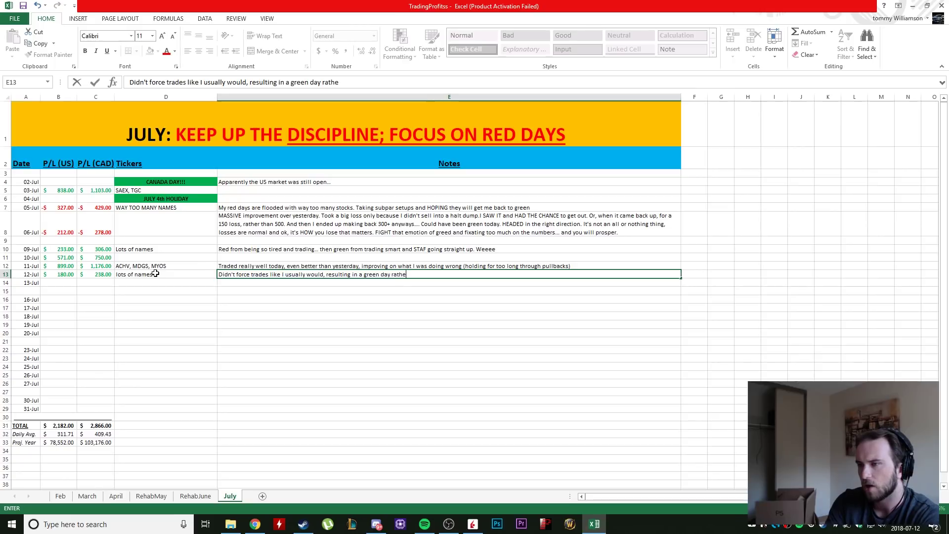
pyautogui.write('r than a red day')
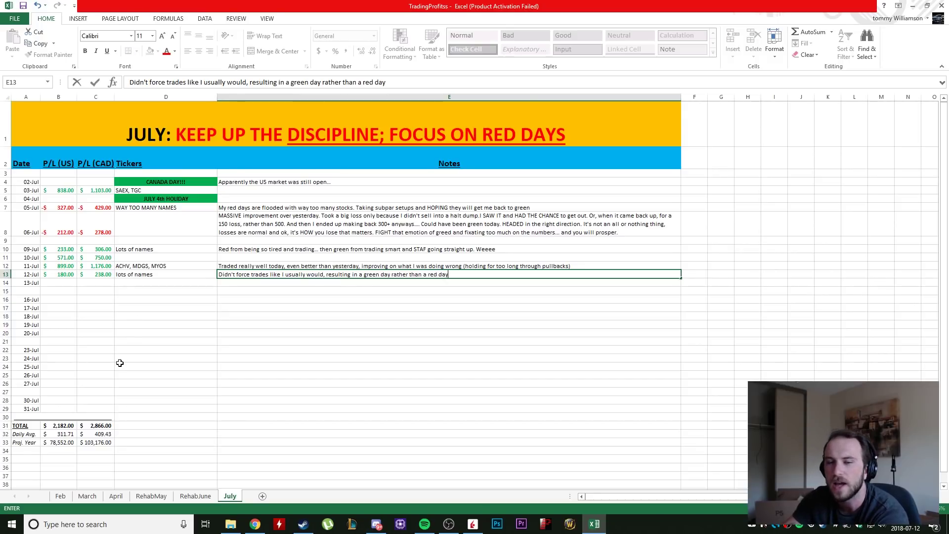
# - Check per-symbol realized P&L in the Activity Summary, then load STAF into all linked windows
pyautogui.hotkey('alt', 'Tab')
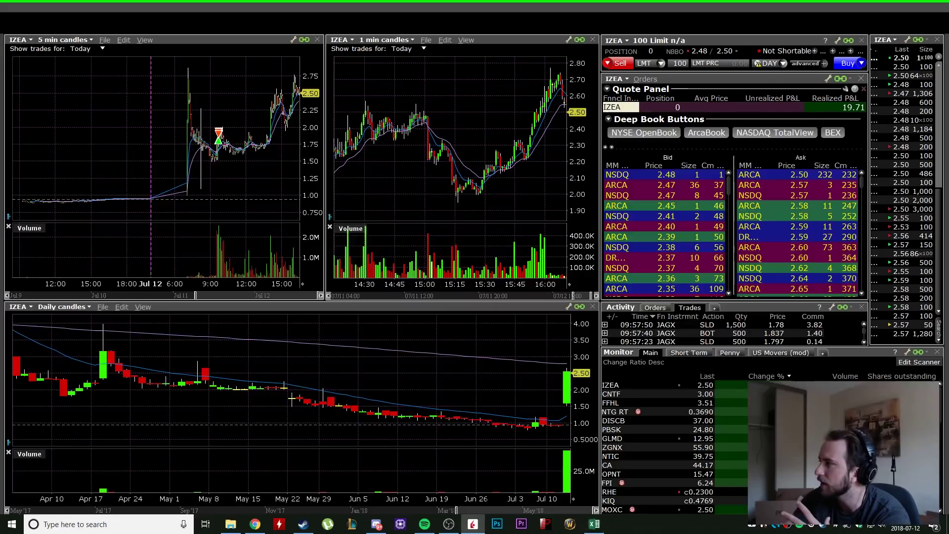
pyautogui.hotkey('alt', 'Tab')
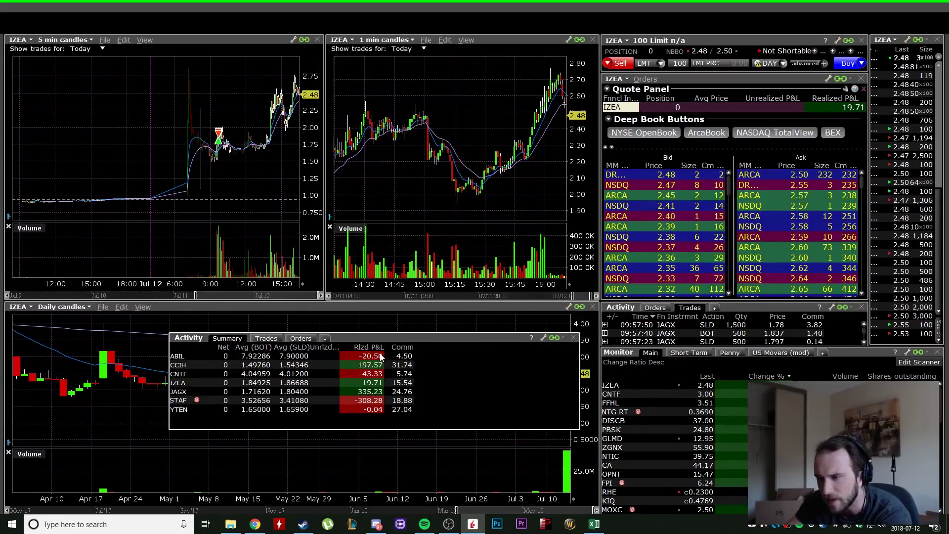
pyautogui.click(310, 401)
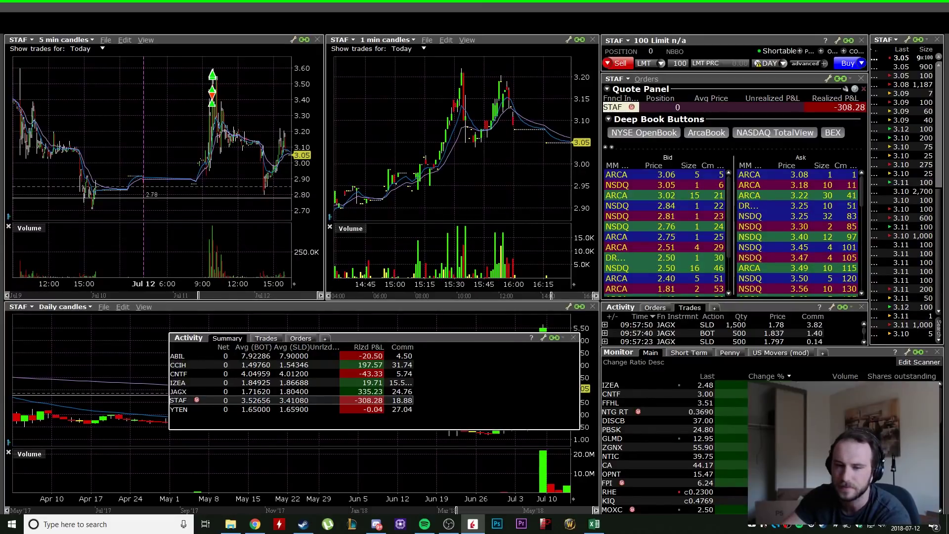
pyautogui.click(532, 401)
# - Pan the STAF 1-minute chart to the morning trades around the 3.60 spike
pyautogui.scroll(3, 535, 399)
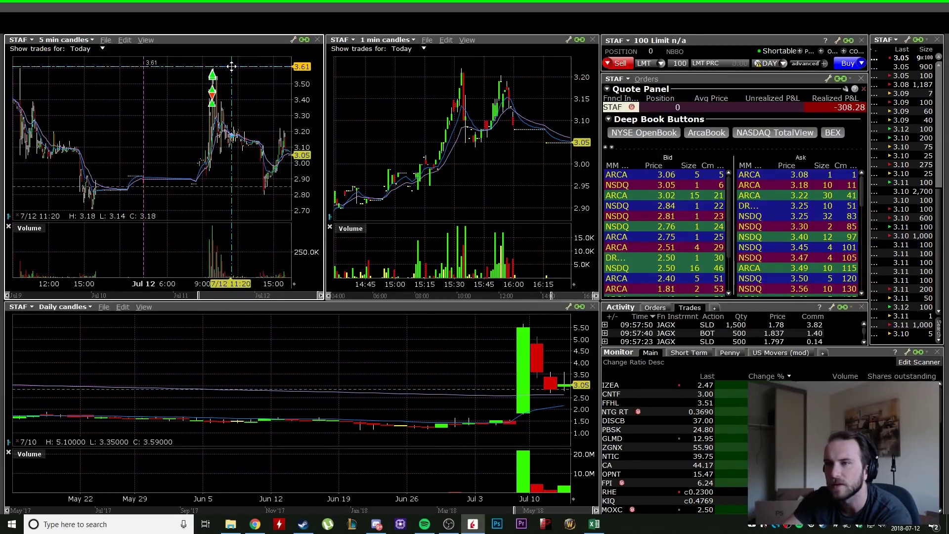
pyautogui.scroll(-3, 494, 192)
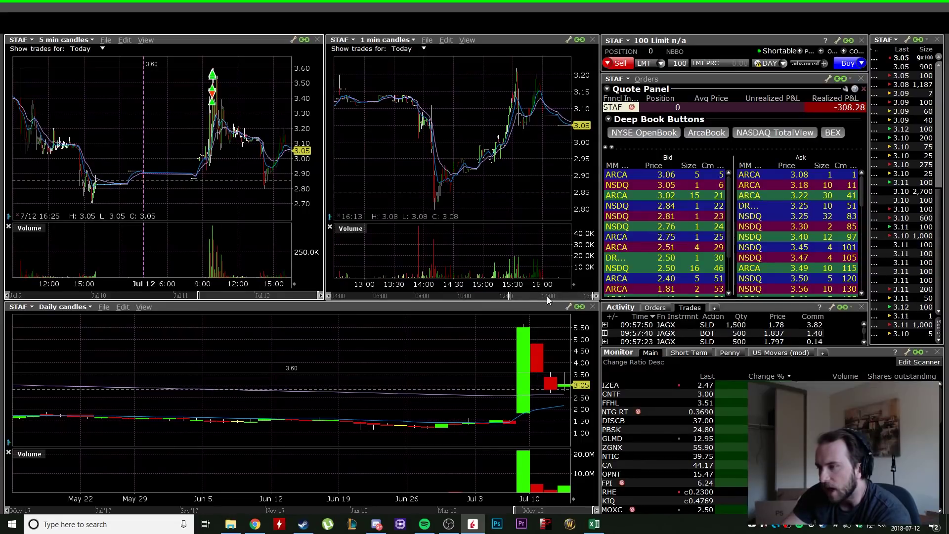
pyautogui.moveTo(525, 296); pyautogui.dragTo(436, 295)
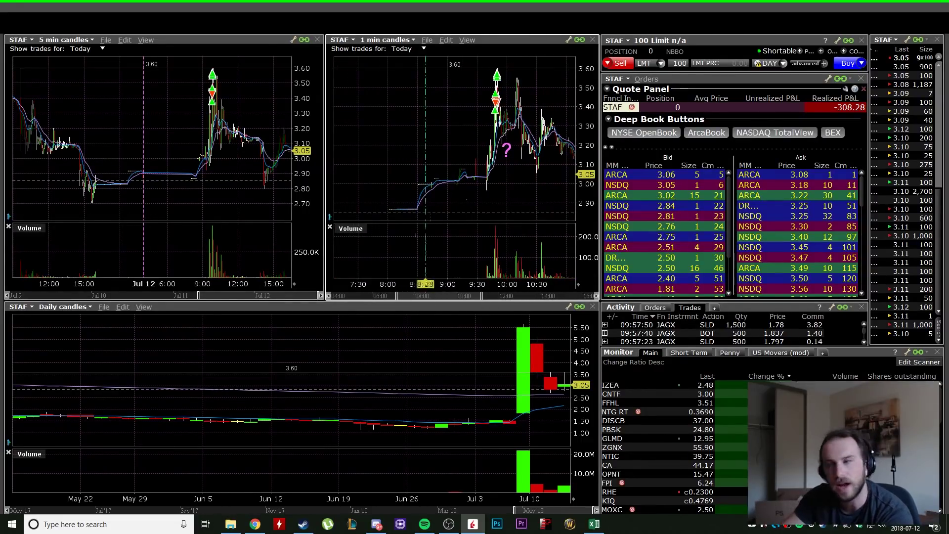
pyautogui.scroll(3, 435, 294)
pyautogui.moveTo(435, 296); pyautogui.dragTo(457, 296)
# - Zoom in on the 9:47–10:00 entries and exits, then load JAGX into all linked windows
pyautogui.scroll(2, 457, 297)
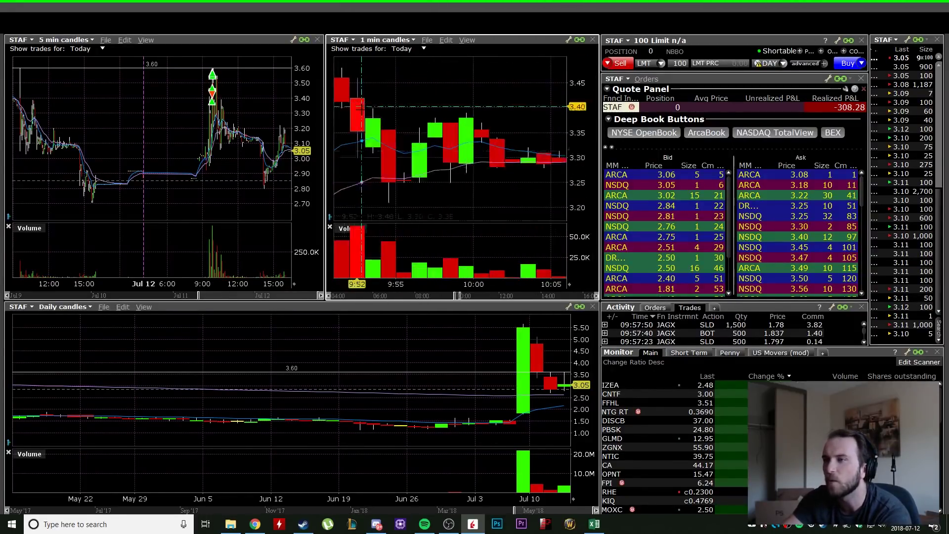
pyautogui.scroll(3, 456, 297)
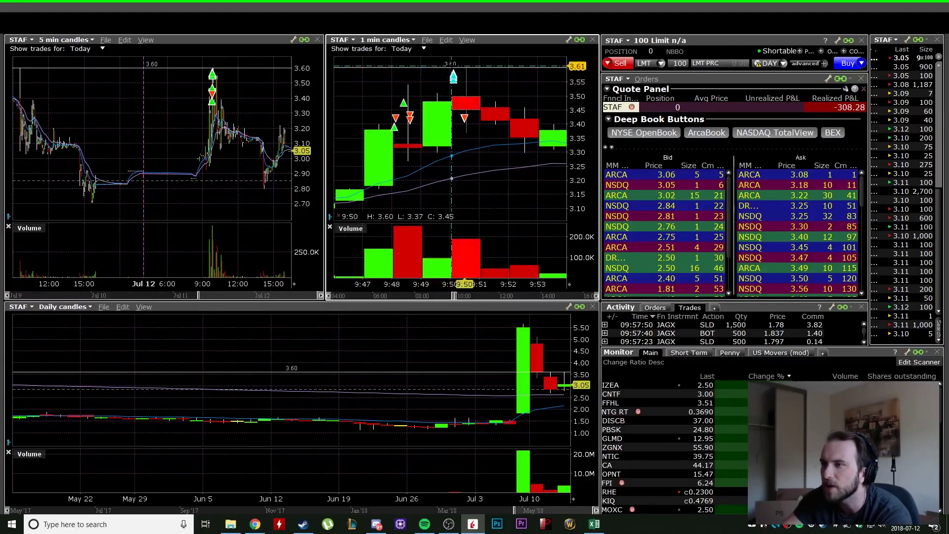
pyautogui.scroll(-4, 686, 327)
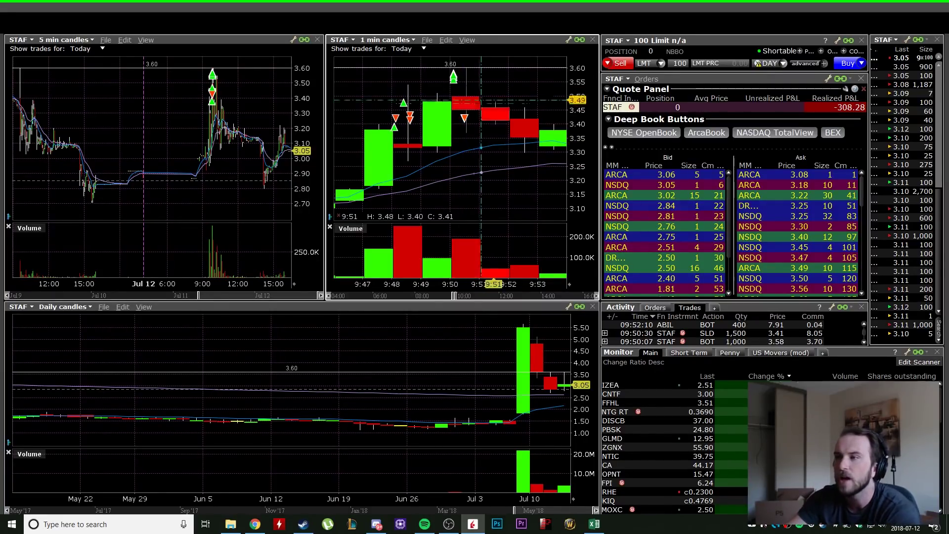
pyautogui.scroll(-2, 509, 179)
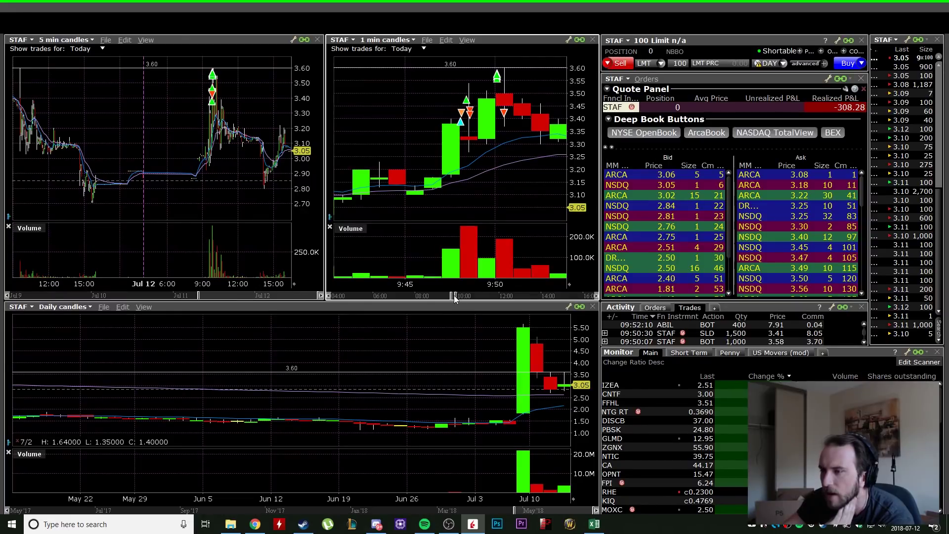
pyautogui.moveTo(454, 299); pyautogui.dragTo(457, 298)
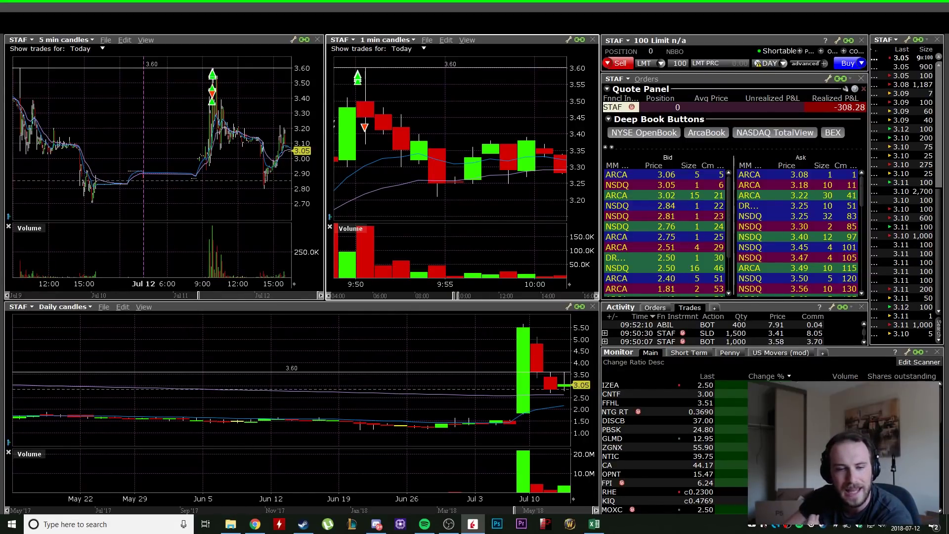
pyautogui.press('Return')
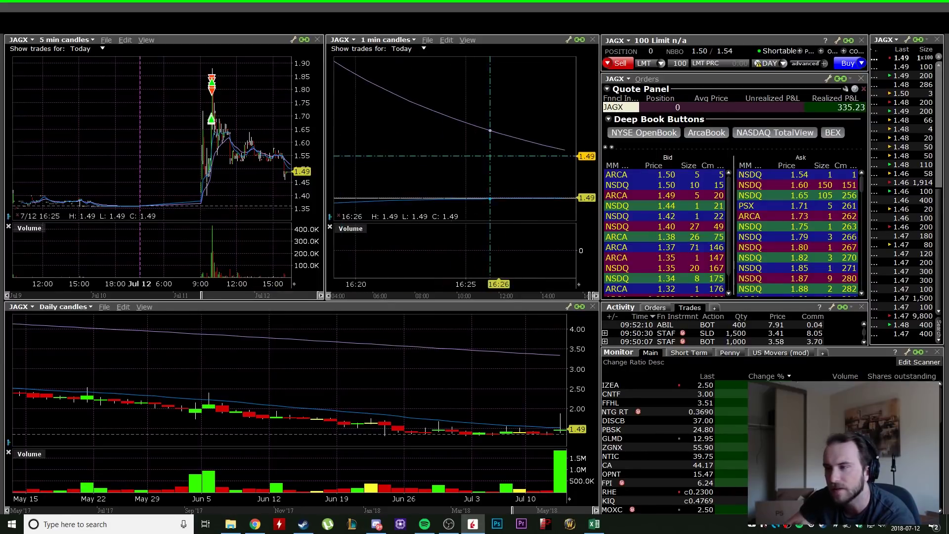
# - Add a horizontal price line at 1.72 on the JAGX chart
pyautogui.moveTo(589, 298); pyautogui.dragTo(445, 298)
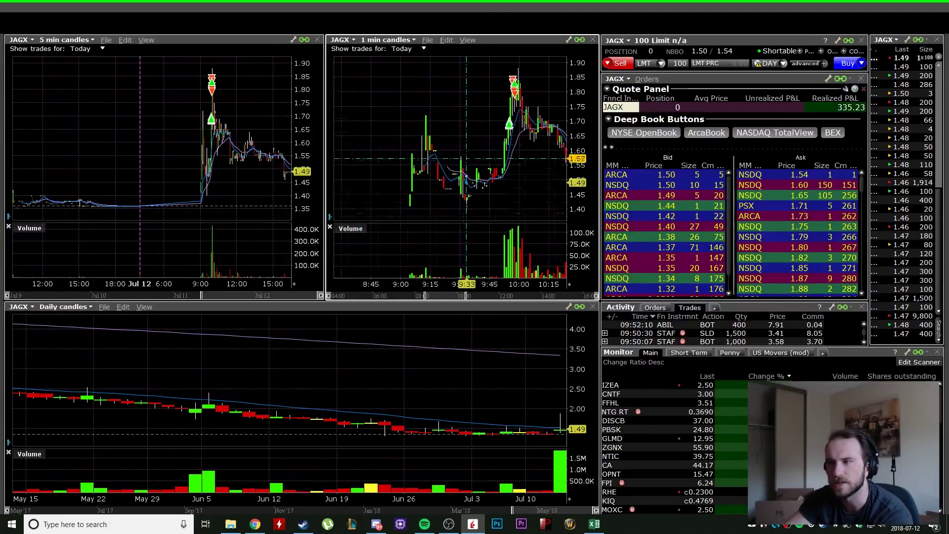
pyautogui.scroll(2, 466, 166)
pyautogui.scroll(1, 465, 165)
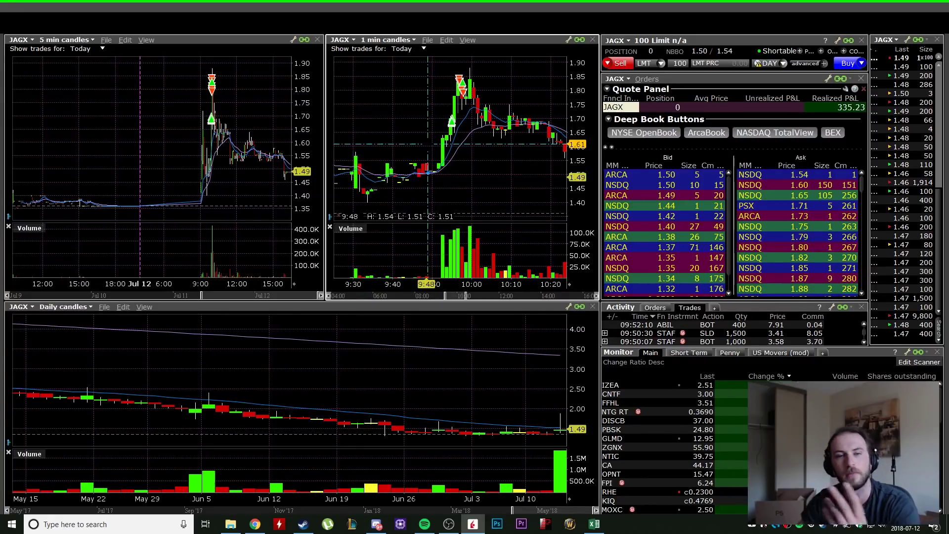
pyautogui.scroll(2, 440, 133)
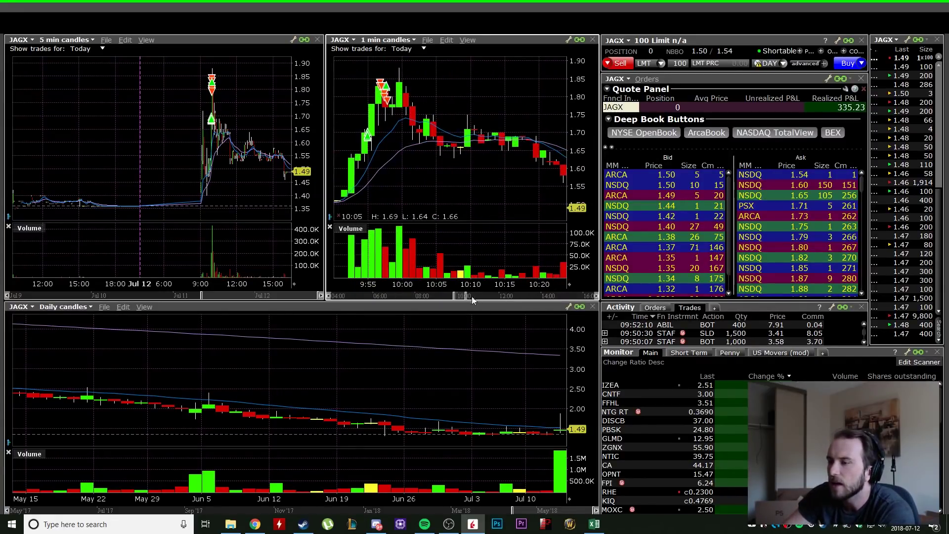
pyautogui.moveTo(456, 296); pyautogui.dragTo(451, 300)
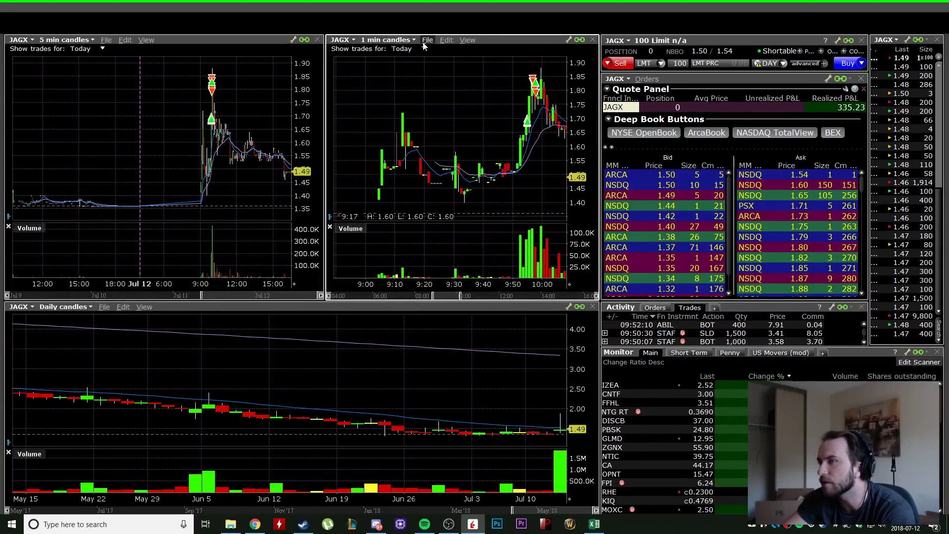
pyautogui.click(447, 39)
pyautogui.click(500, 118)
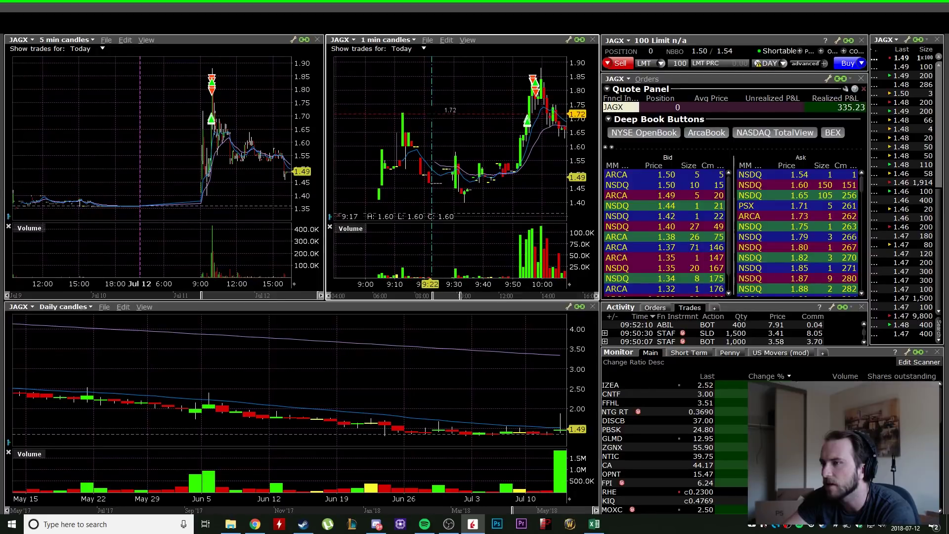
pyautogui.click(452, 114)
pyautogui.scroll(2, 435, 141)
pyautogui.scroll(2, 435, 141)
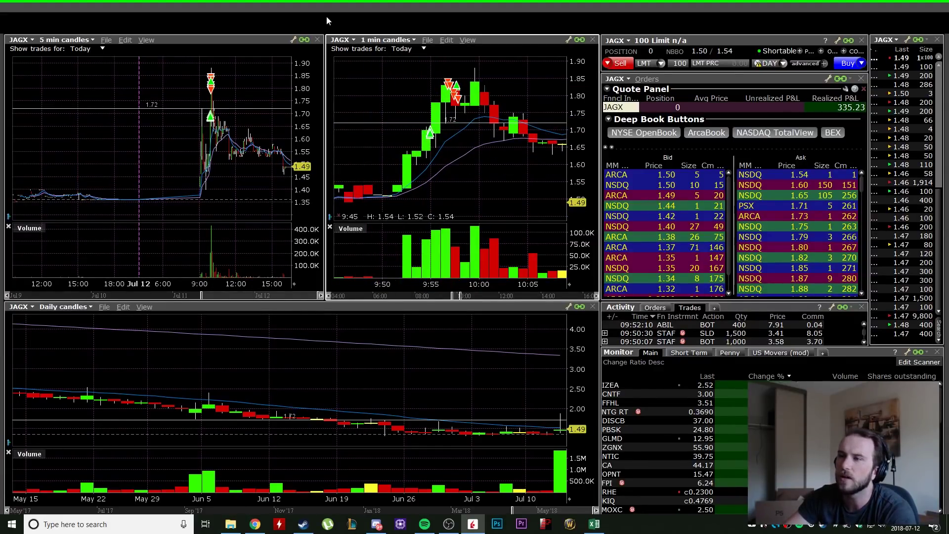
# - Switch the middle chart to 5-second candles, draw a rising trendline, then return to 1-minute candles
pyautogui.click(387, 40)
pyautogui.click(390, 52)
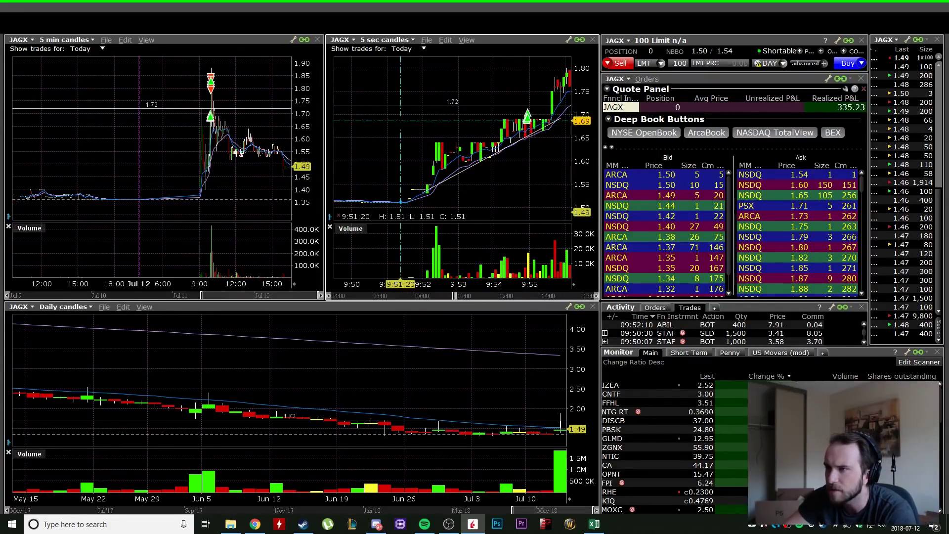
pyautogui.moveTo(403, 122); pyautogui.dragTo(563, 114)
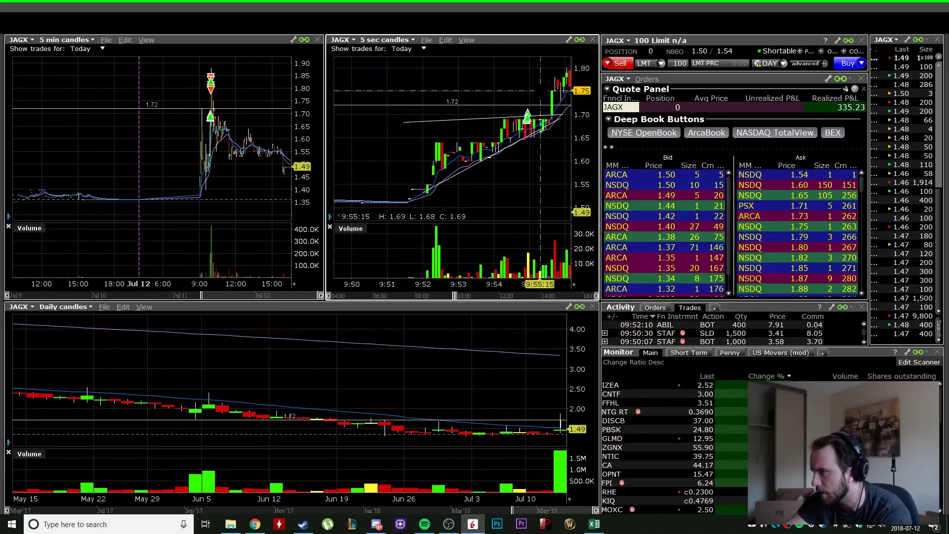
pyautogui.scroll(2, 541, 91)
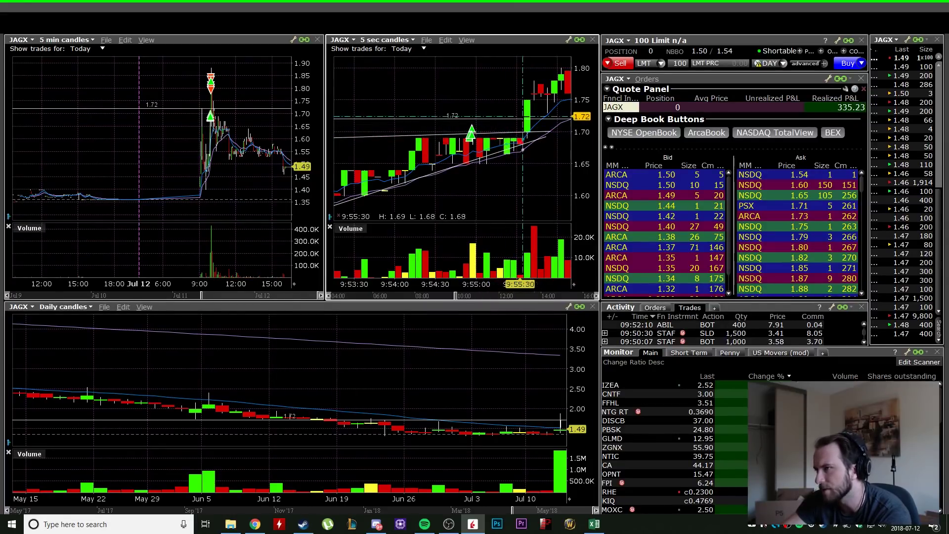
pyautogui.scroll(-2, 523, 117)
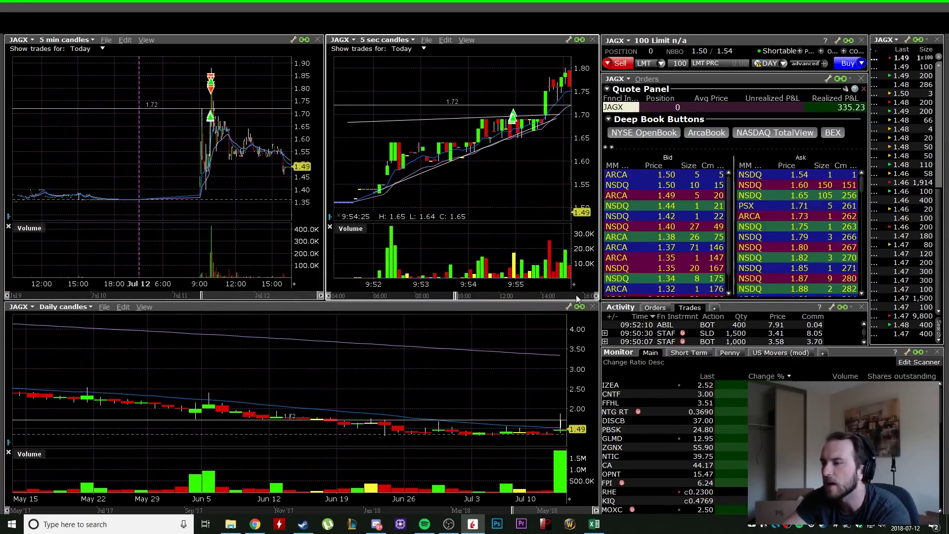
pyautogui.click(388, 40)
pyautogui.click(388, 64)
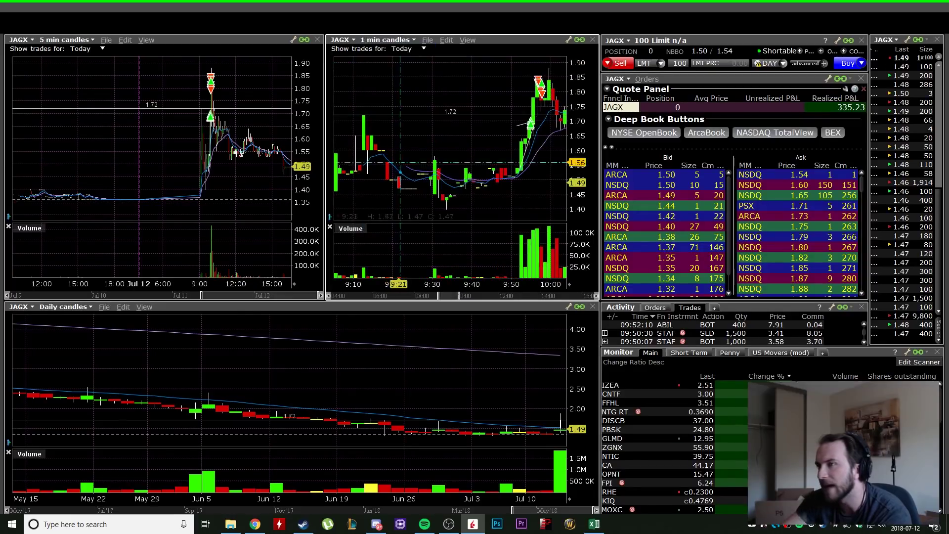
# - Scroll-zoom the JAGX chart one last time before leaving the live charts
pyautogui.scroll(2, 551, 93)
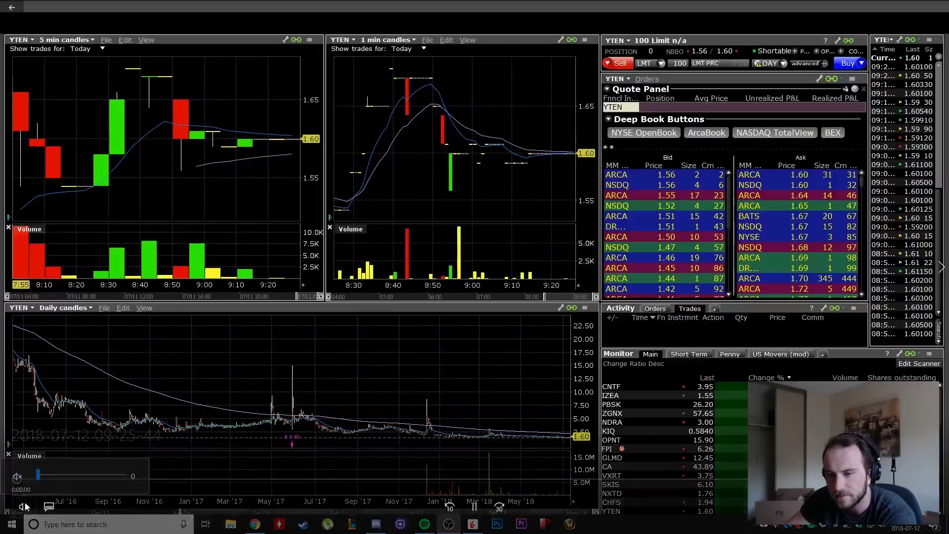
# - Open the session recording, pause at the CNTF entry and sells, then seek ahead to CCIH
pyautogui.click(23, 507)
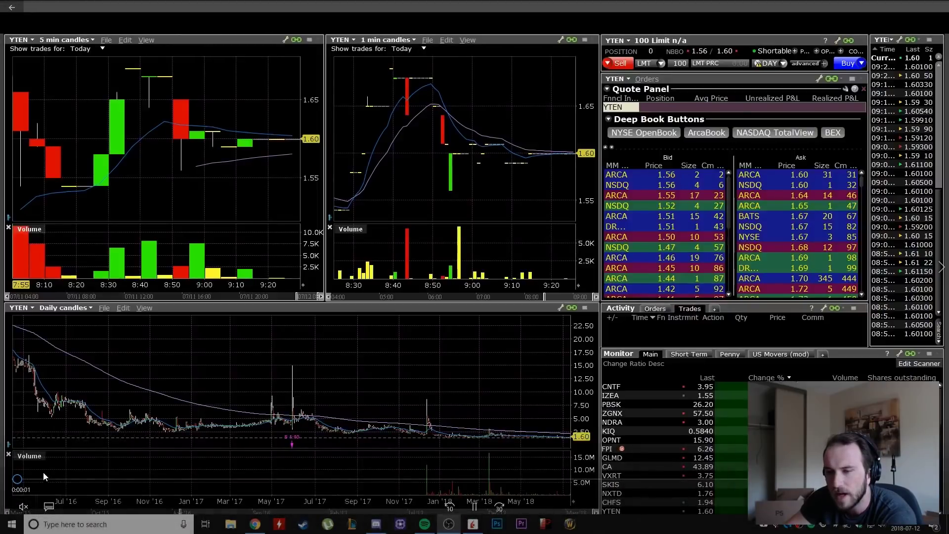
pyautogui.click(87, 478)
pyautogui.moveTo(94, 488)
pyautogui.mouseDown()
pyautogui.moveTo(135, 489)
pyautogui.moveTo(109, 489)
pyautogui.mouseUp()
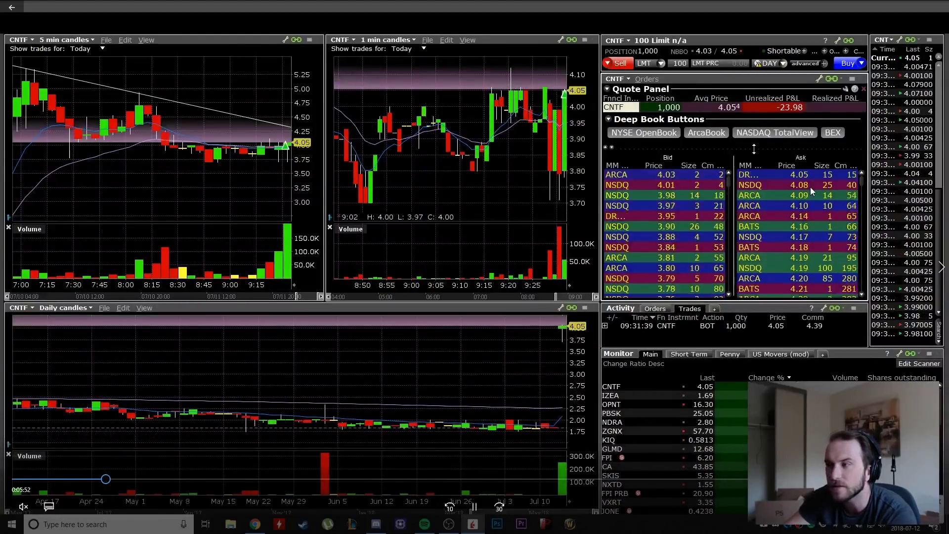
pyautogui.press('space')
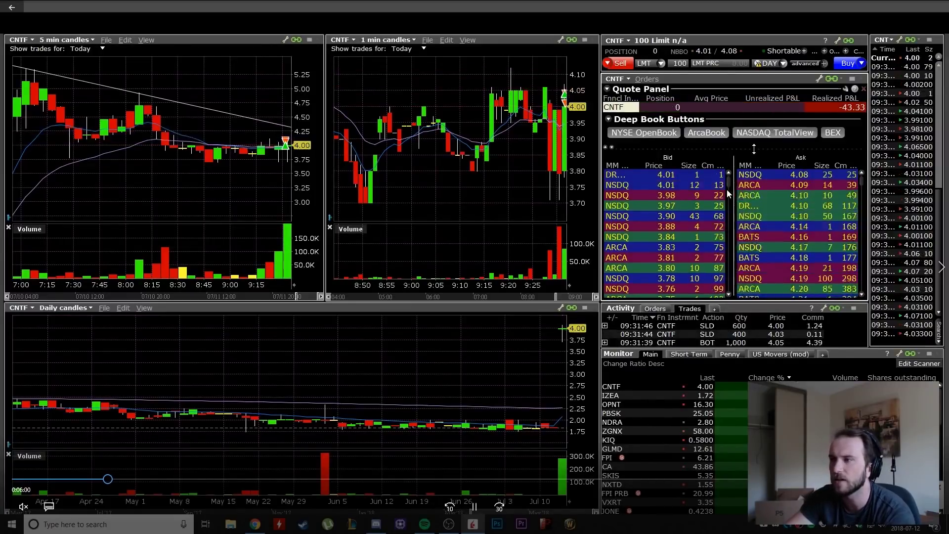
pyautogui.press('space')
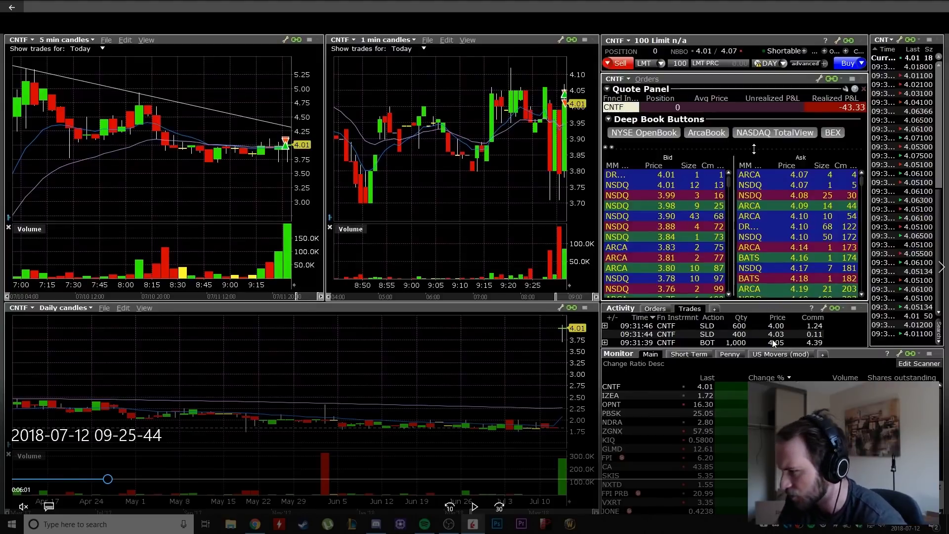
pyautogui.moveTo(110, 489); pyautogui.dragTo(153, 490)
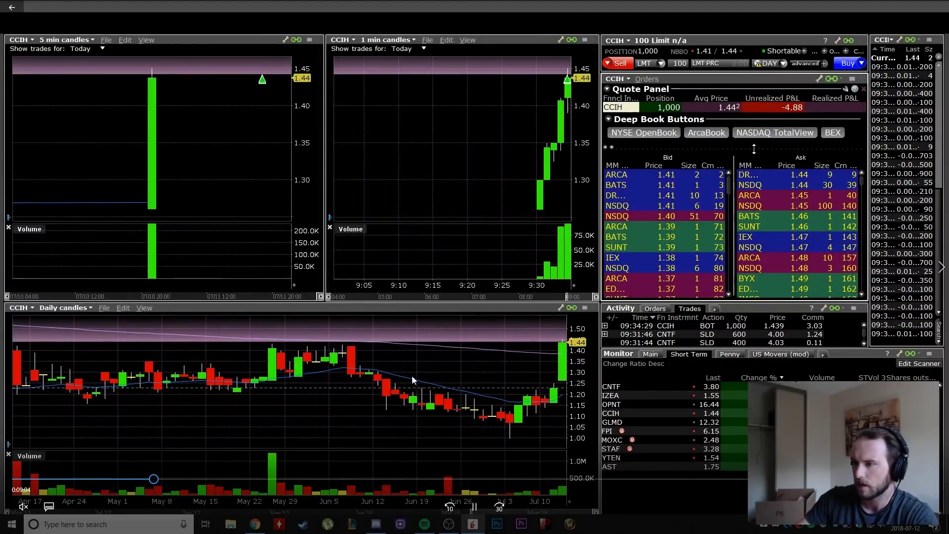
# - Pause and resume the replay on the CCIH trade, then skip ahead about ten seconds
pyautogui.click(561, 122)
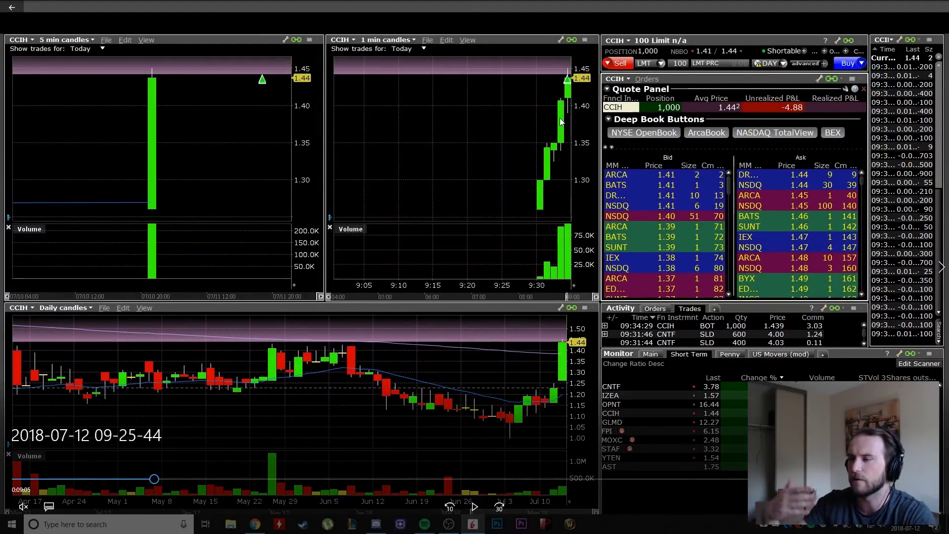
pyautogui.click(561, 122)
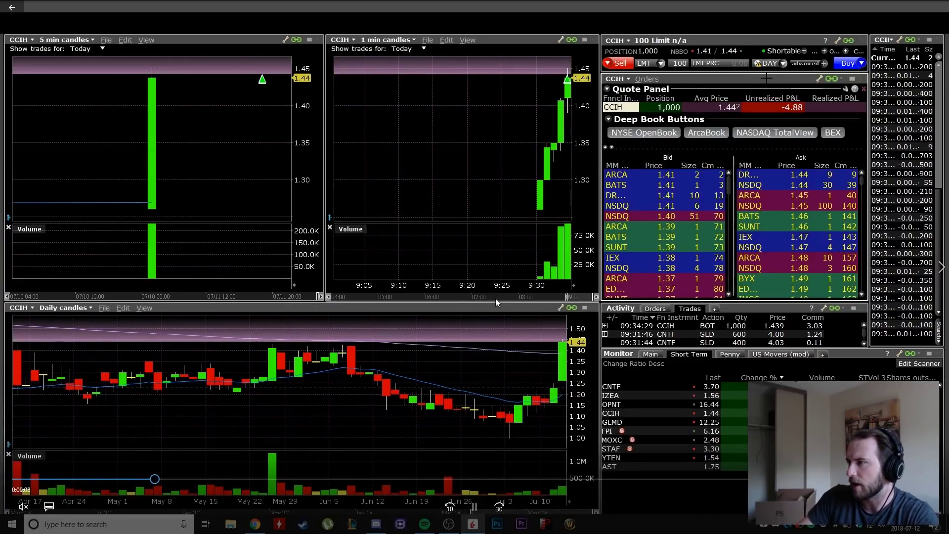
pyautogui.click(157, 479)
pyautogui.moveTo(158, 482); pyautogui.dragTo(159, 484)
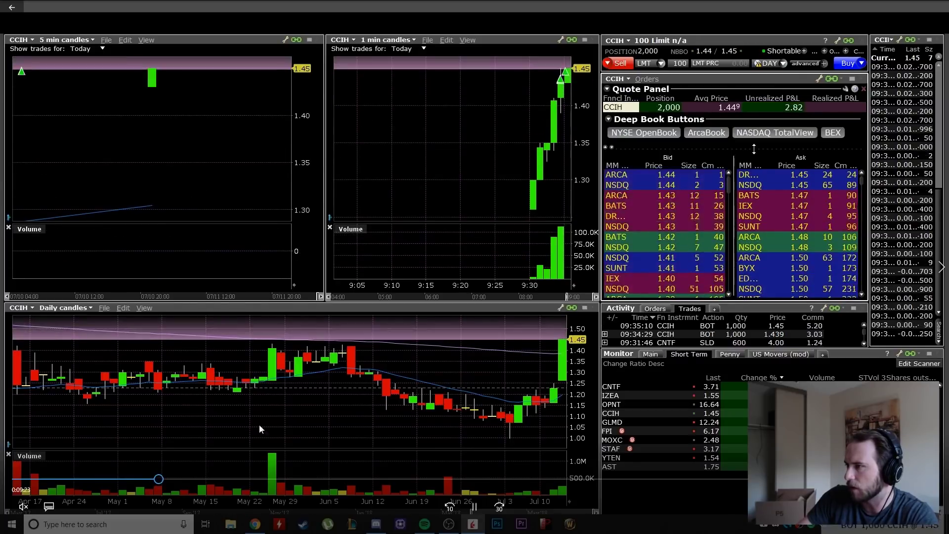
pyautogui.hotkey('shift', 'b')
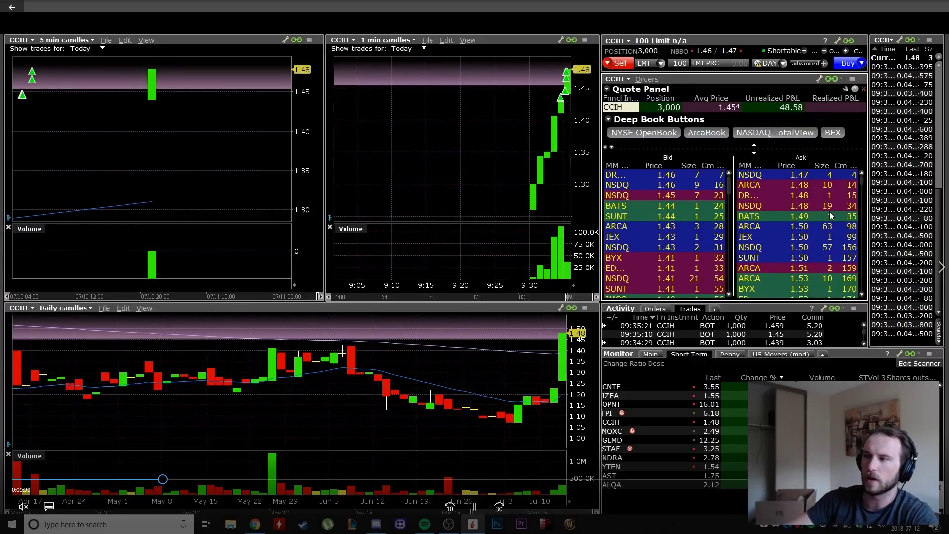
# - Jump to the CCIH sell, rewind to rewatch it, then advance to the later sells at 1.451
pyautogui.click(165, 480)
pyautogui.moveTo(165, 479); pyautogui.dragTo(172, 480)
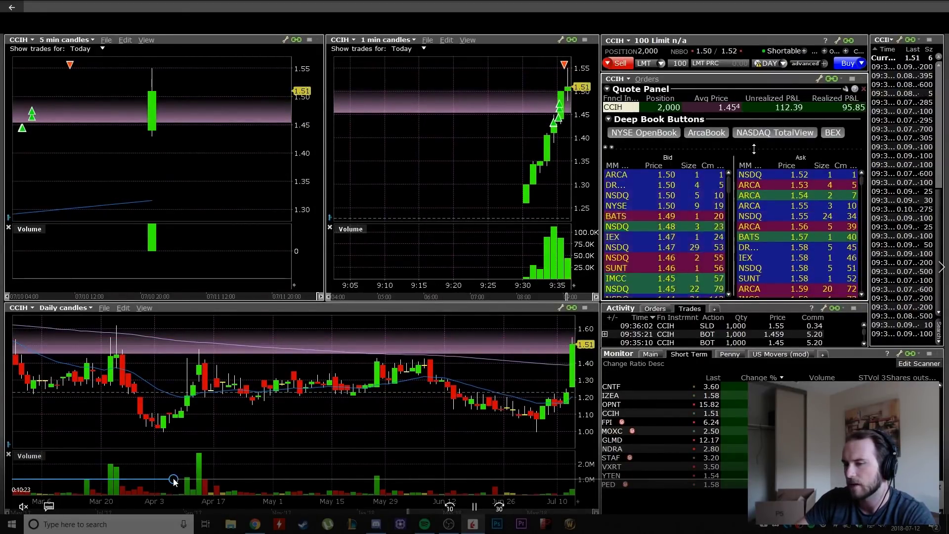
pyautogui.click(170, 479)
pyautogui.click(773, 223)
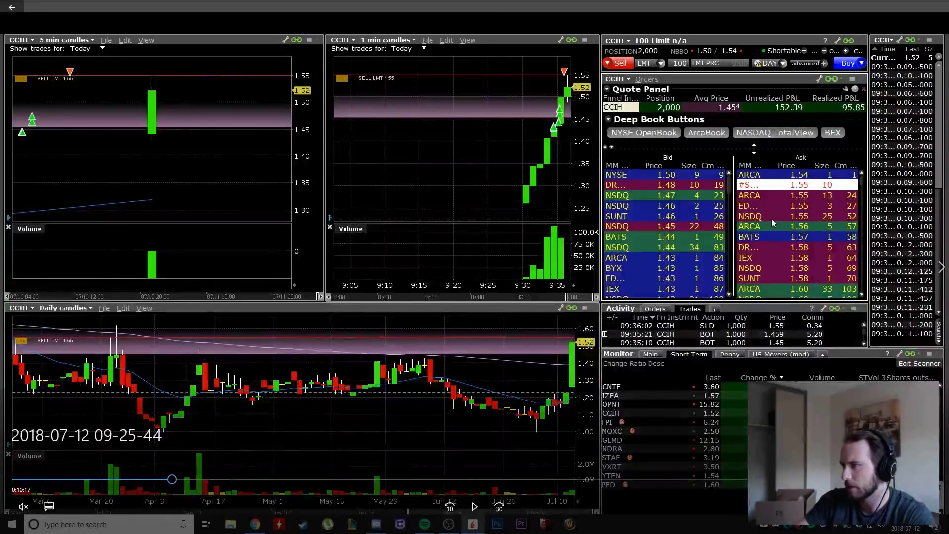
pyautogui.click(806, 354)
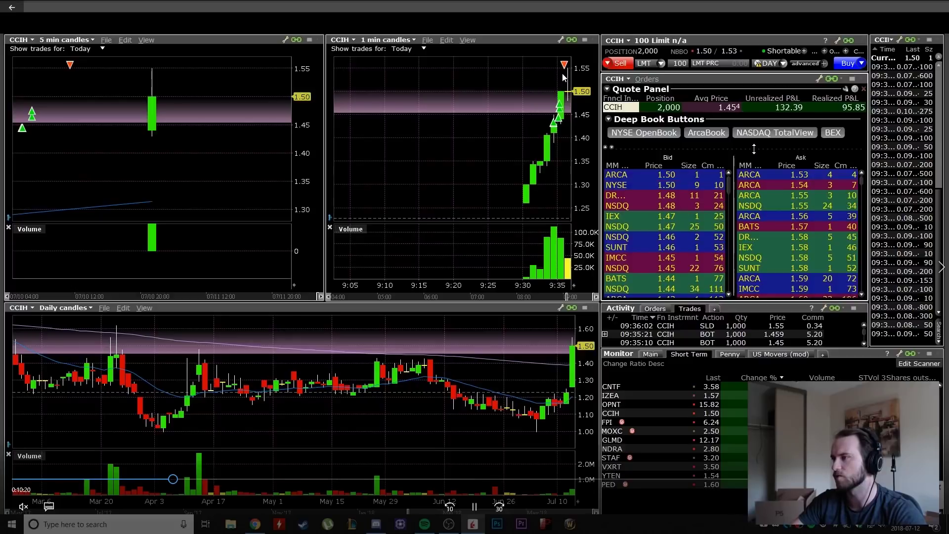
pyautogui.click(176, 479)
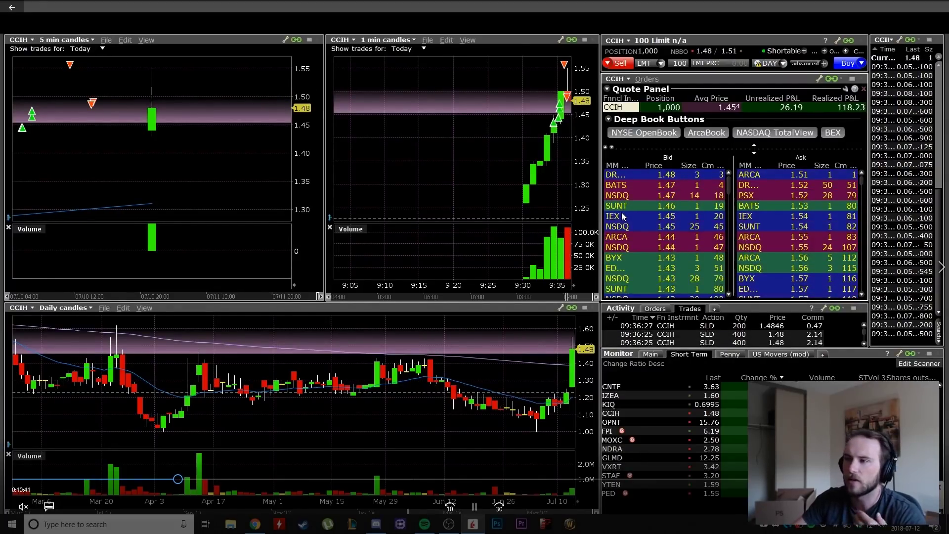
pyautogui.click(183, 480)
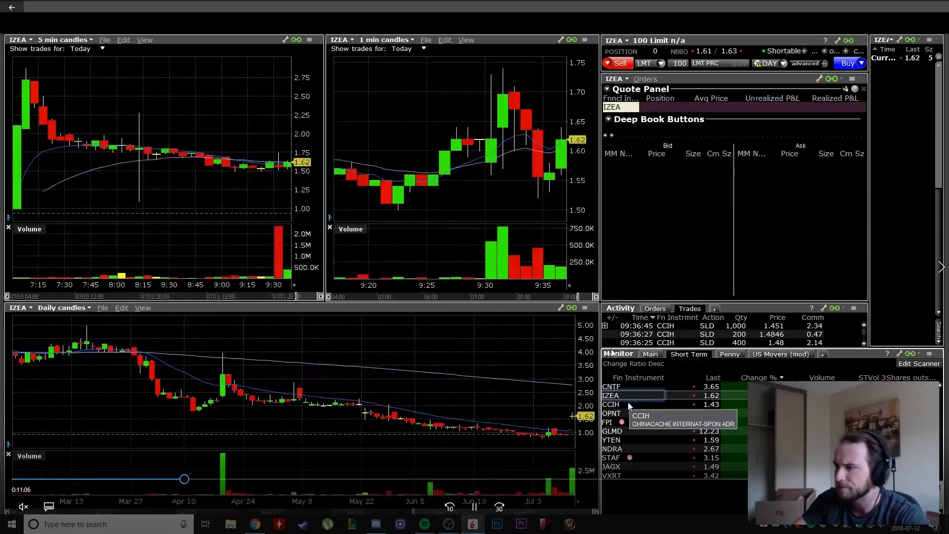
# - Skip the replay through the YTEN trade to STAF's 500-share round trip
pyautogui.moveTo(184, 479)
pyautogui.mouseDown()
pyautogui.moveTo(208, 480)
pyautogui.moveTo(196, 479)
pyautogui.mouseUp()
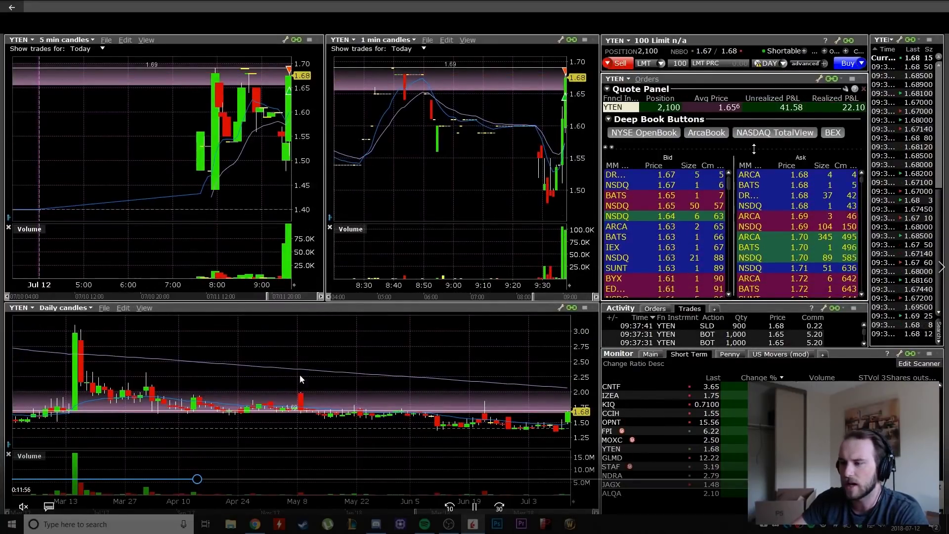
pyautogui.moveTo(196, 482); pyautogui.dragTo(351, 485)
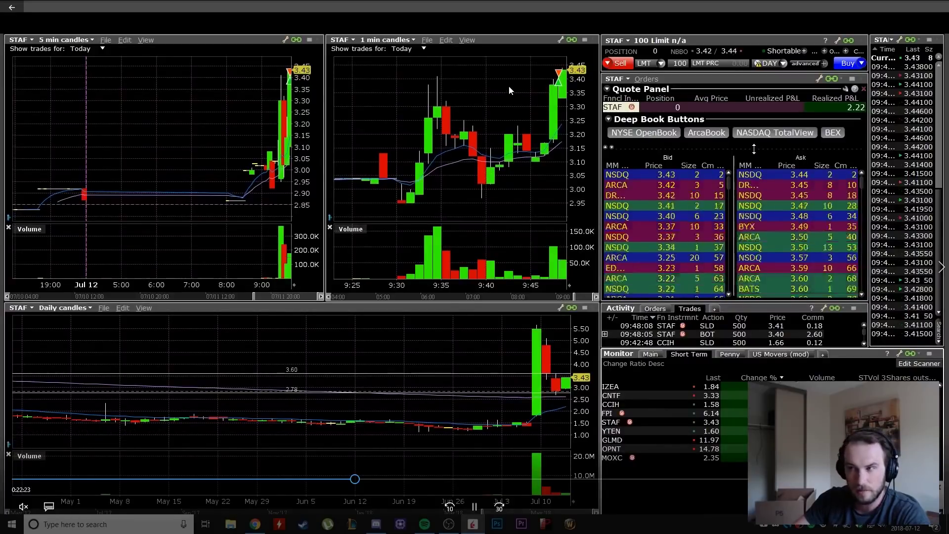
# - Advance the replay through STAF's 3.4869 buy to its sells near 3.40–3.42
pyautogui.click(357, 480)
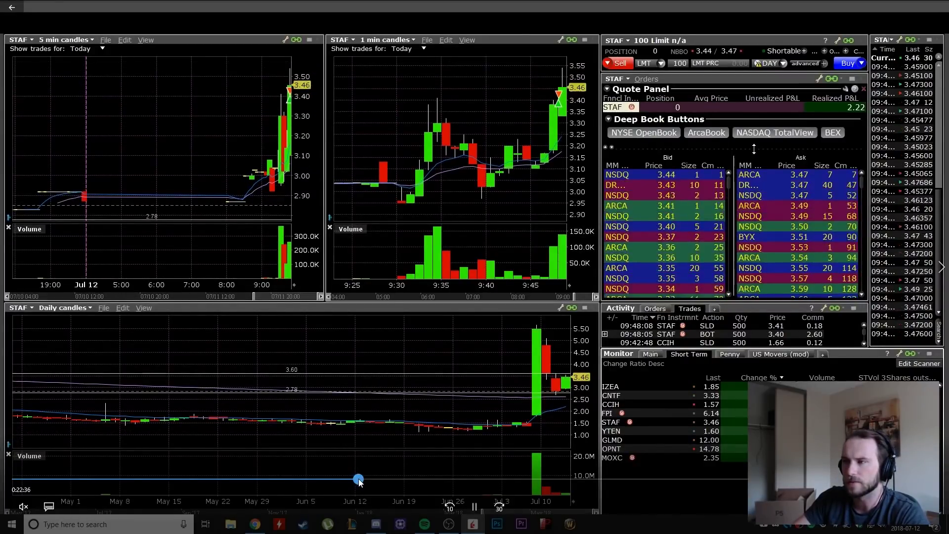
pyautogui.click(360, 479)
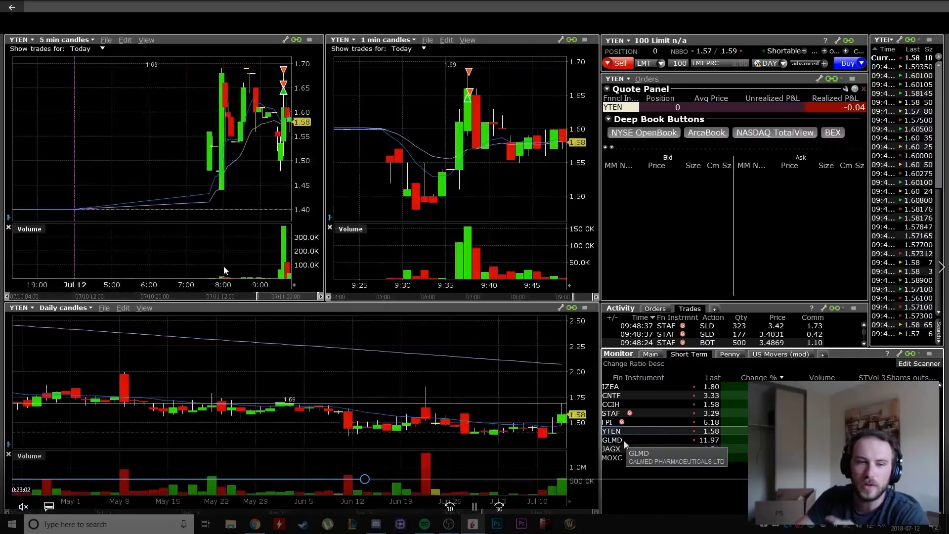
pyautogui.moveTo(365, 482); pyautogui.dragTo(384, 479)
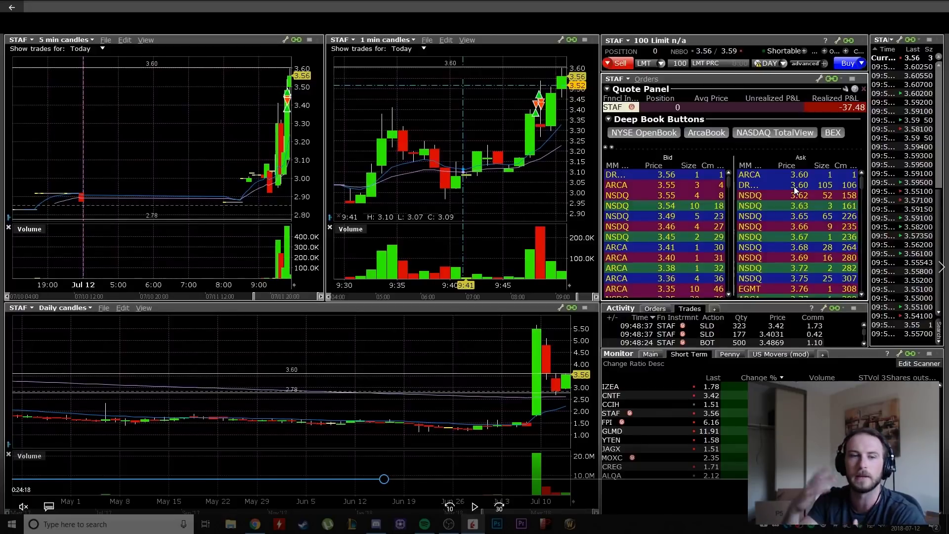
# - Play the STAF replay from the 1,500-share buy near 3.58 to the sale at 3.41, pausing to study the book and jumping back 10 s once
pyautogui.press('space')
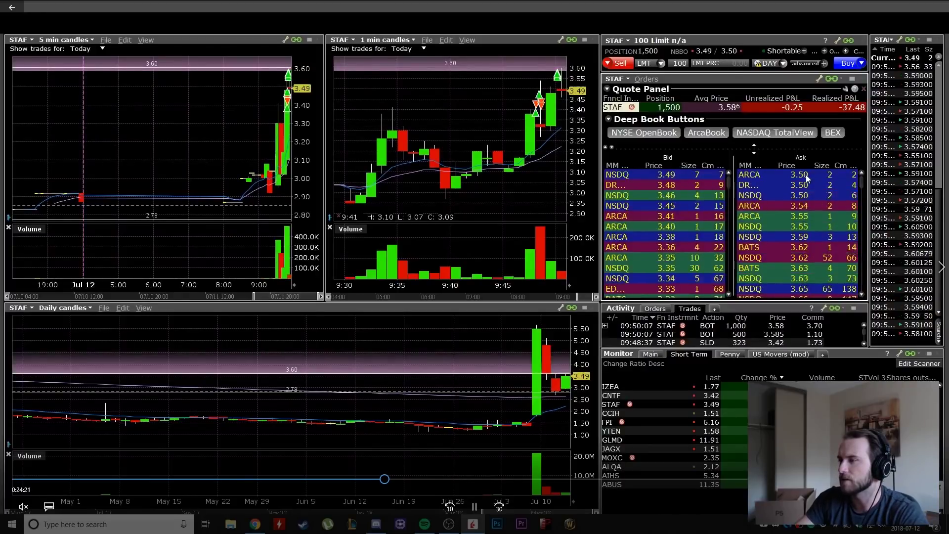
pyautogui.press('space')
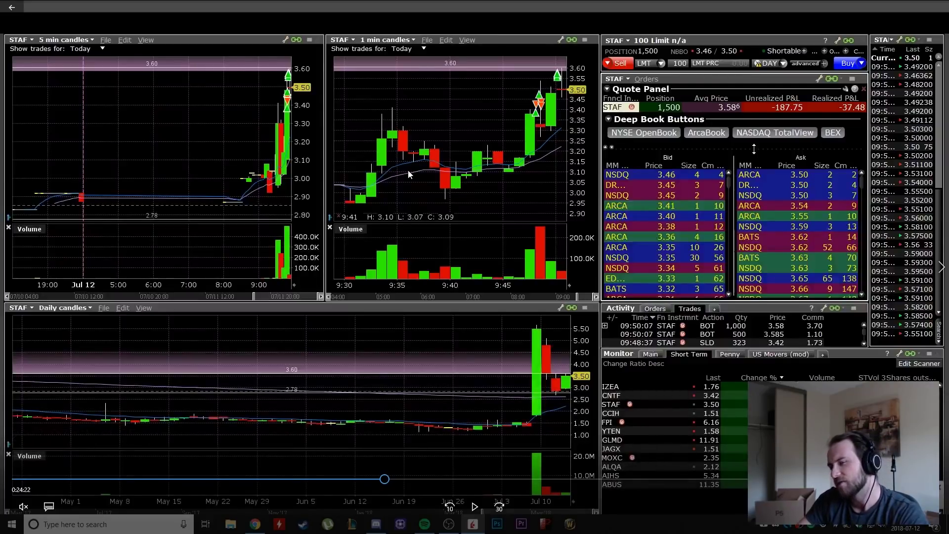
pyautogui.press('space')
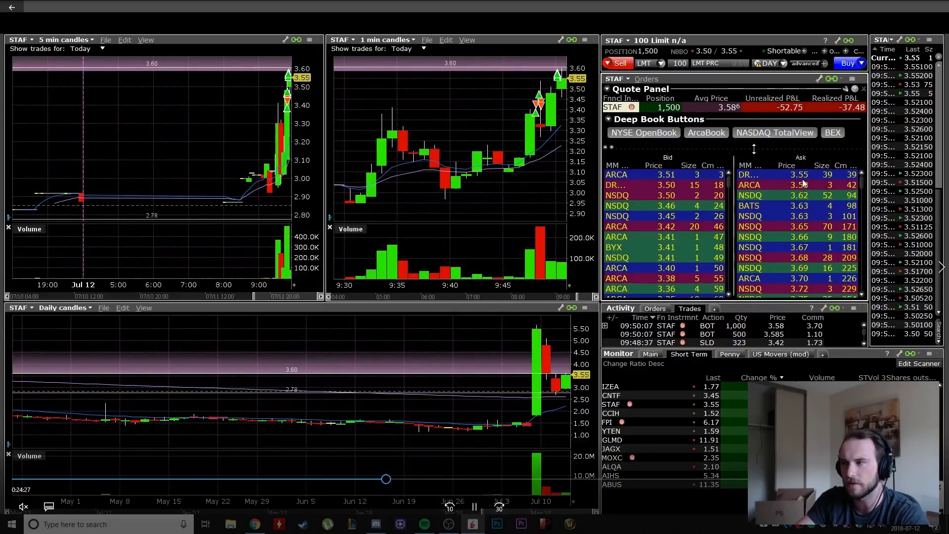
pyautogui.press('space')
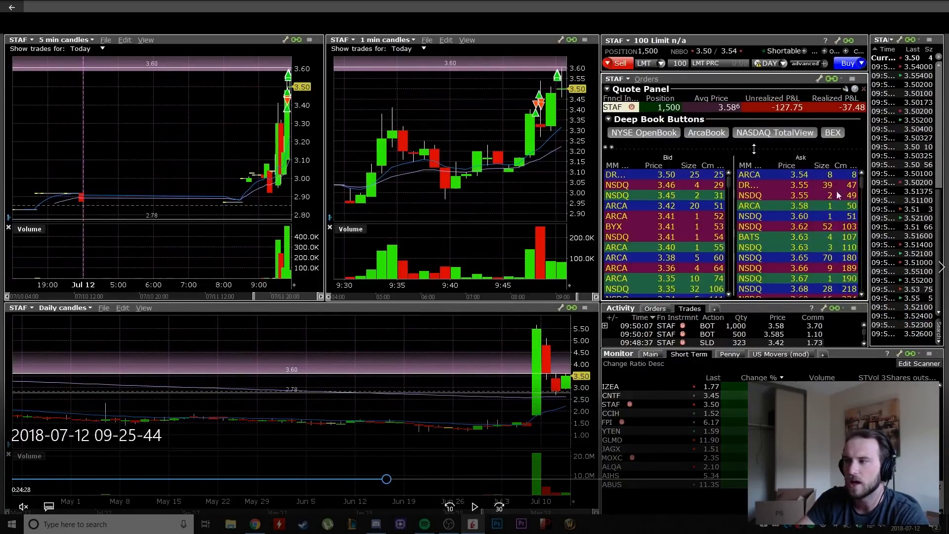
pyautogui.press('space')
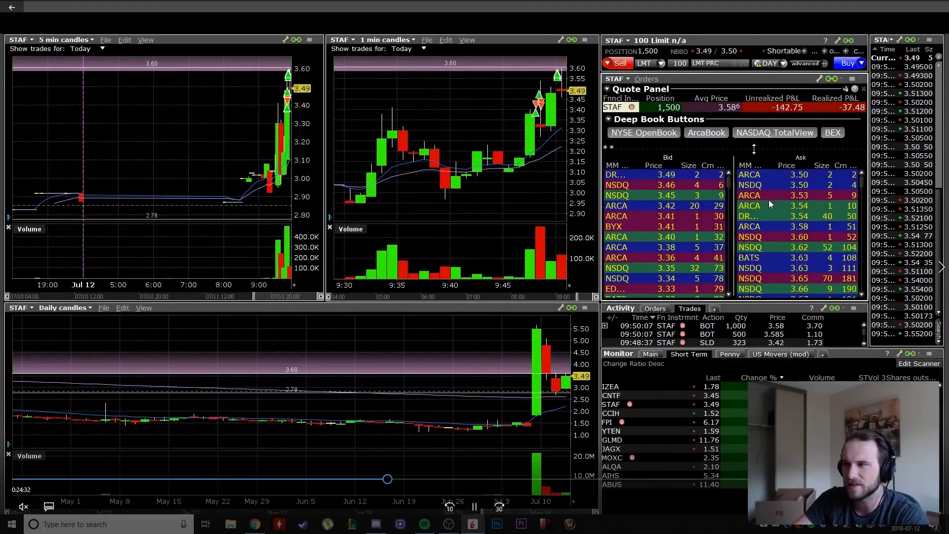
pyautogui.press('space')
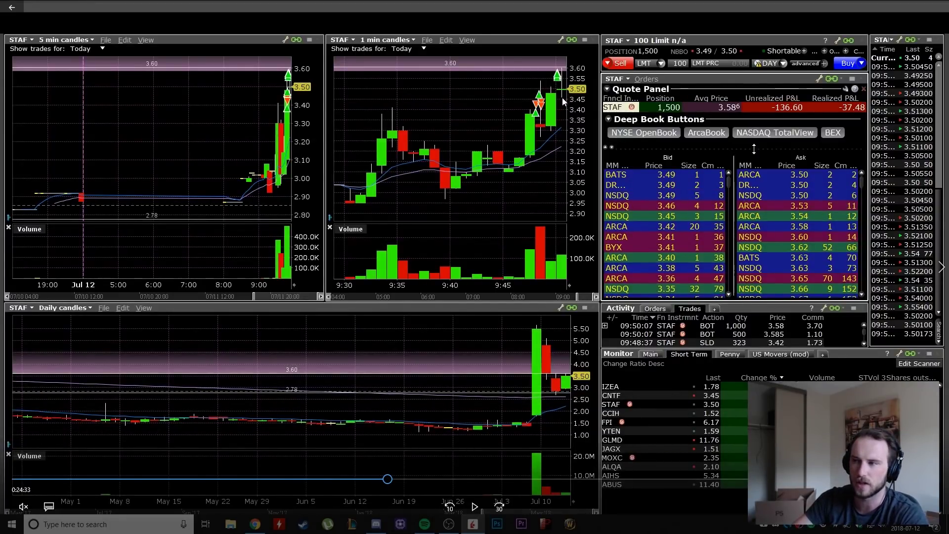
pyautogui.press('space')
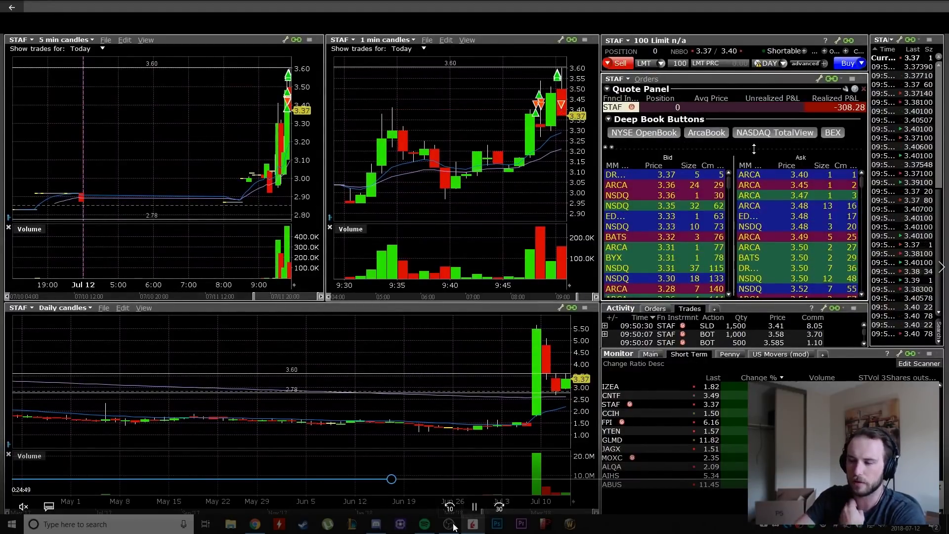
pyautogui.press('Left')
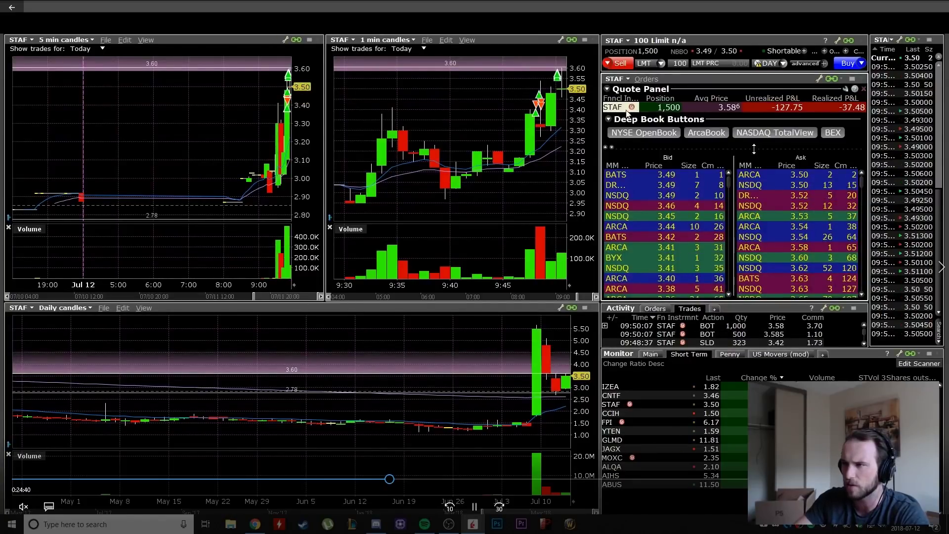
pyautogui.press('space')
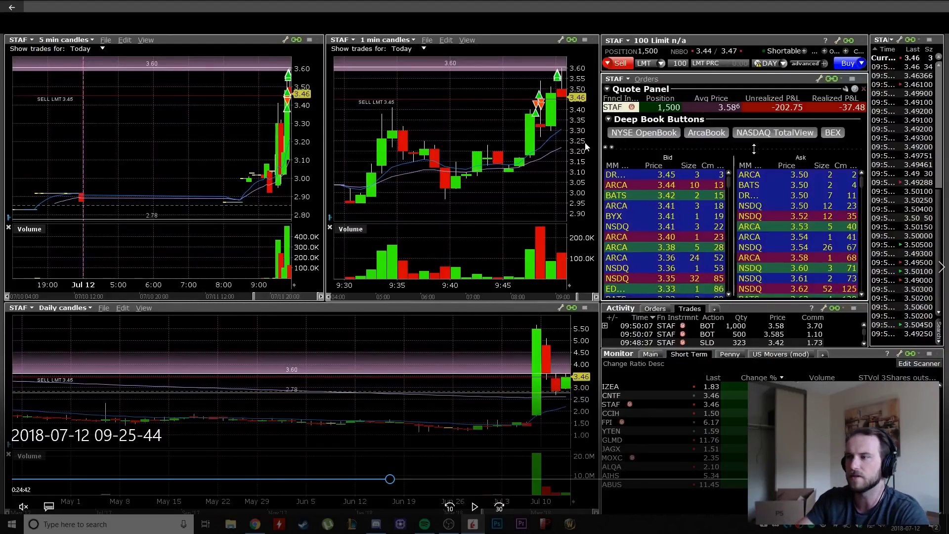
pyautogui.press('space')
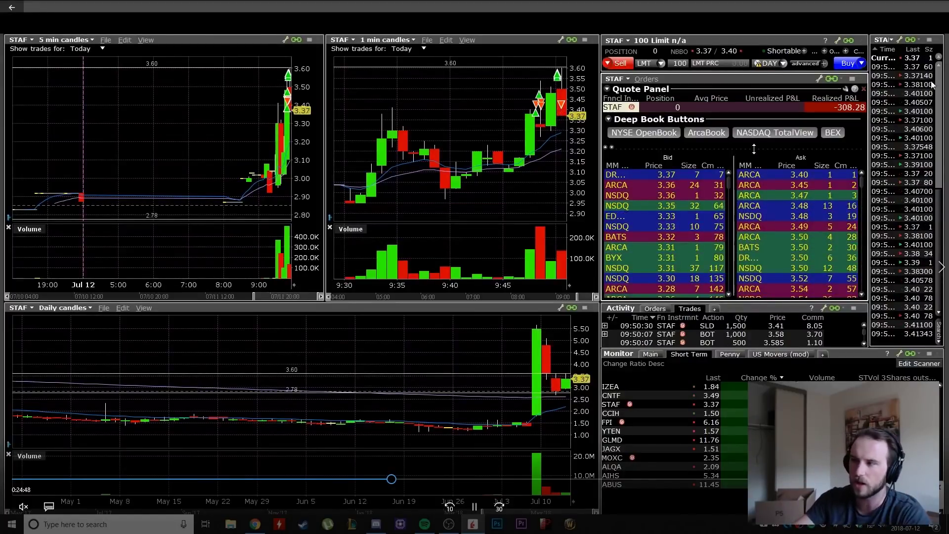
# - Seek ahead to the ABIL trade and step back to the open 700-share position
pyautogui.click(397, 479)
pyautogui.click(402, 479)
pyautogui.click(418, 479)
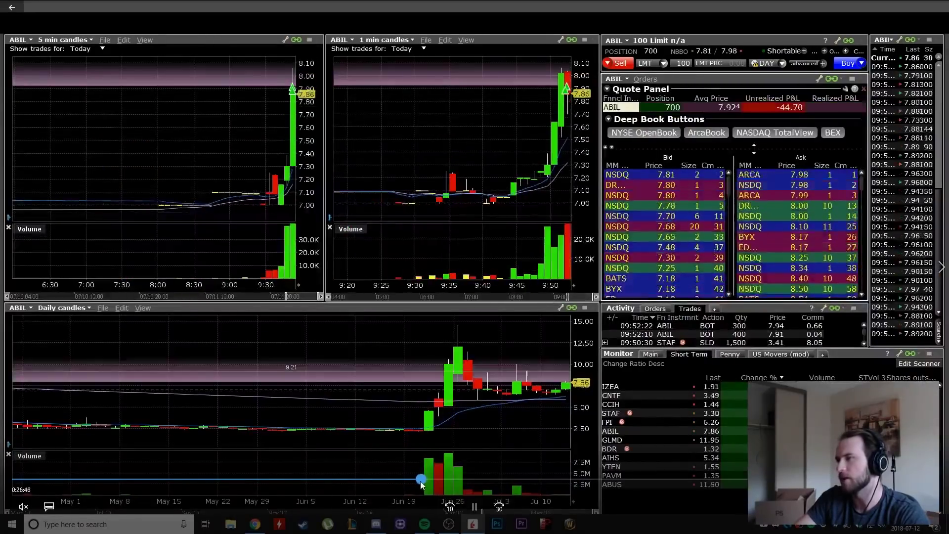
pyautogui.click(428, 480)
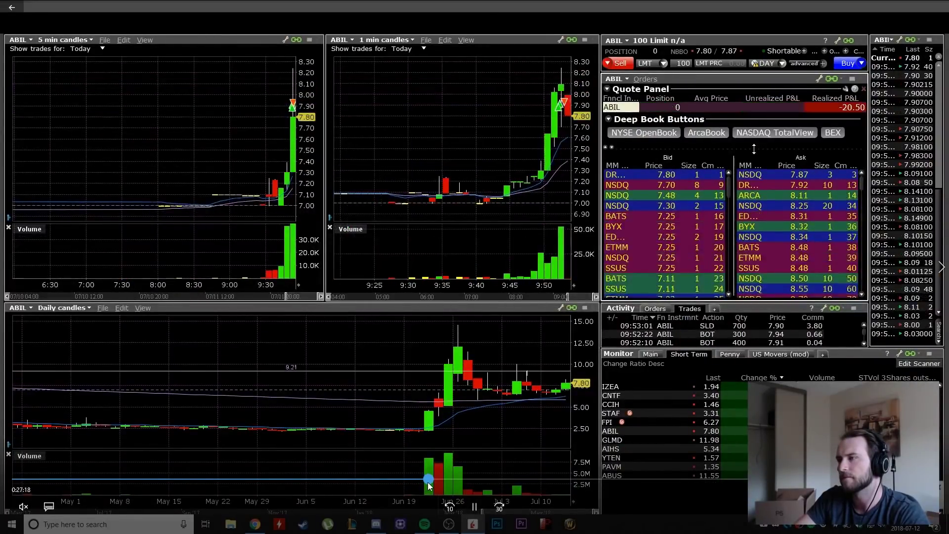
pyautogui.click(424, 480)
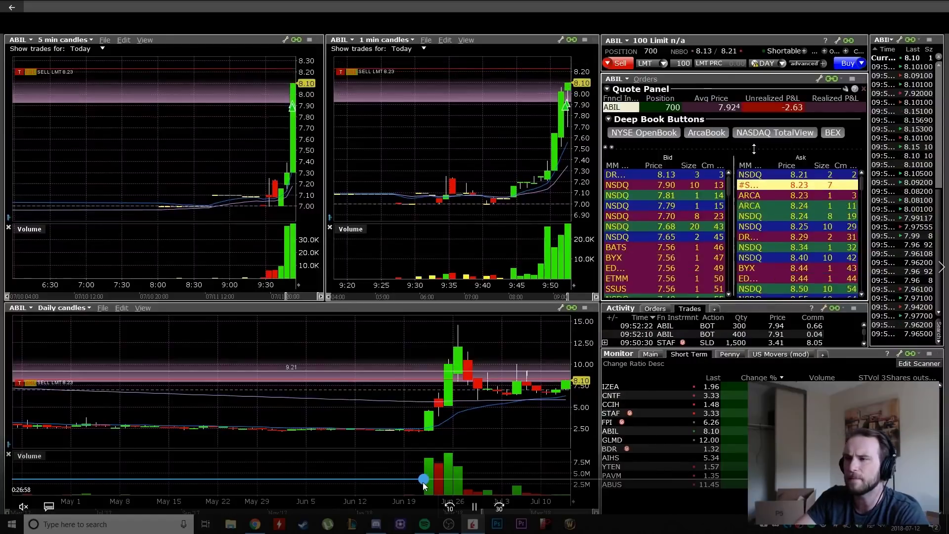
pyautogui.click(423, 479)
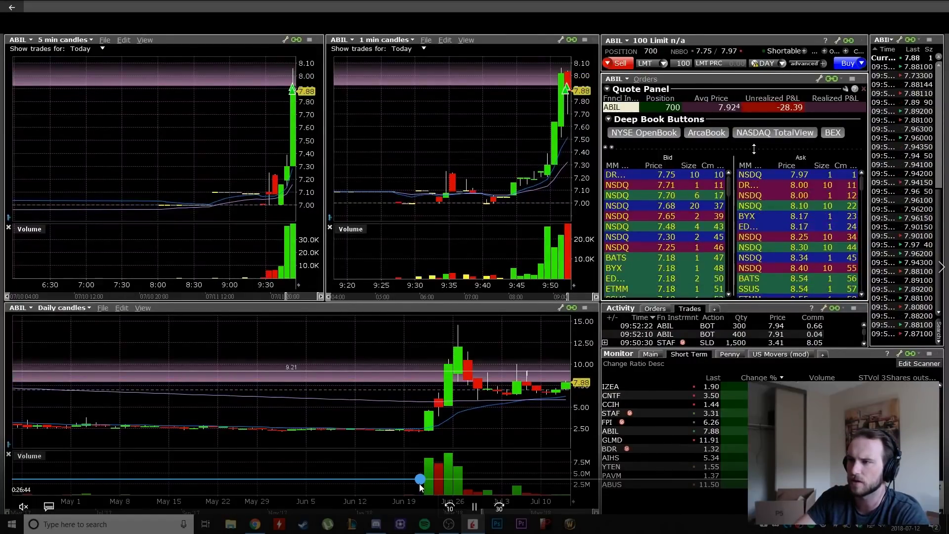
pyautogui.click(423, 480)
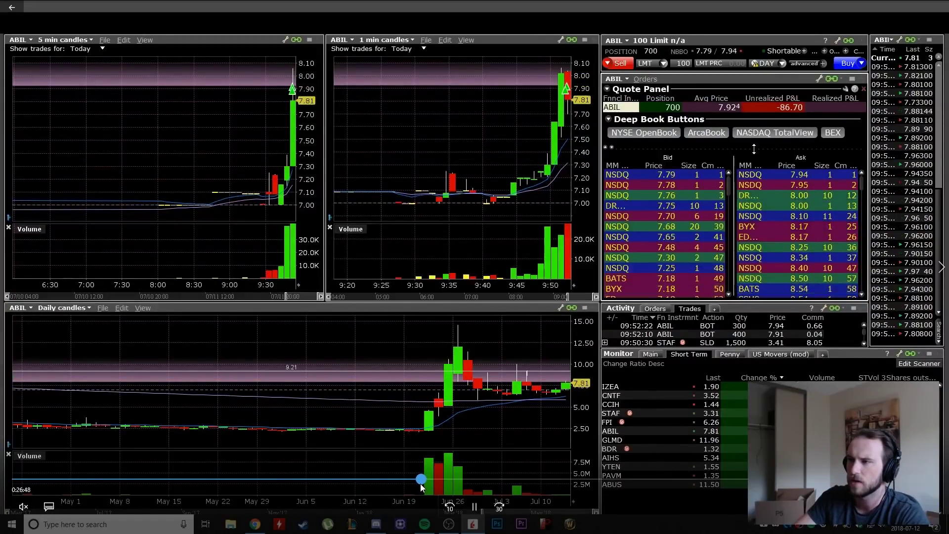
pyautogui.click(424, 479)
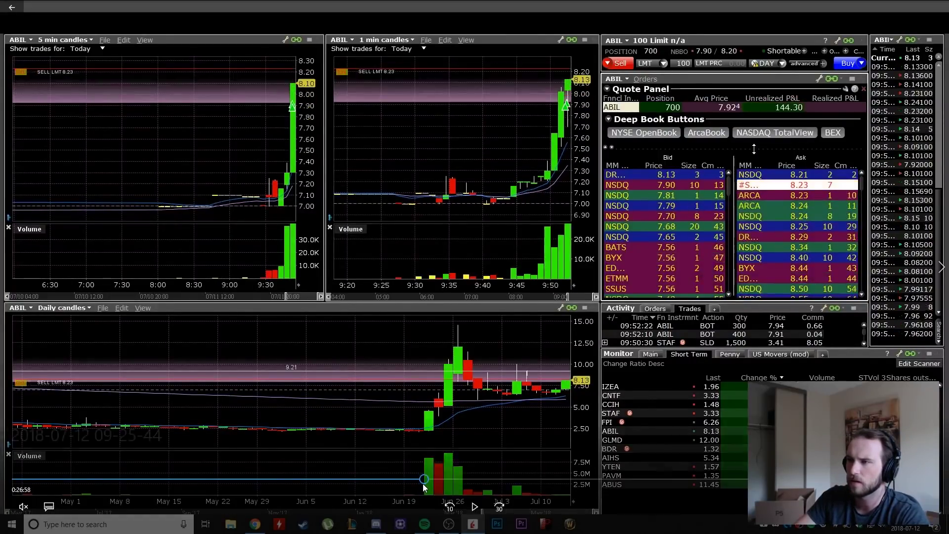
# - Jump to the 8.23 ABIL sell order, resume playback, then settle just before the exit near 7.90
pyautogui.click(740, 271)
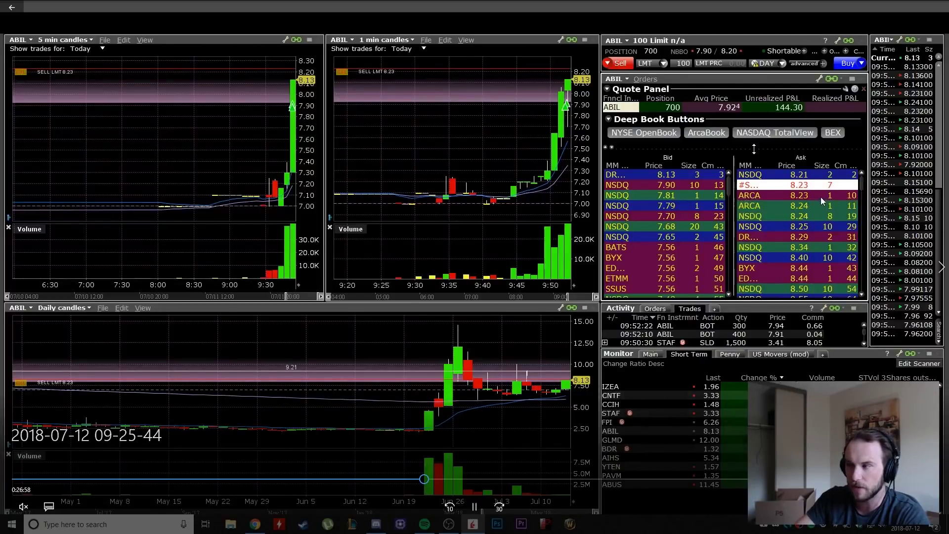
pyautogui.click(790, 206)
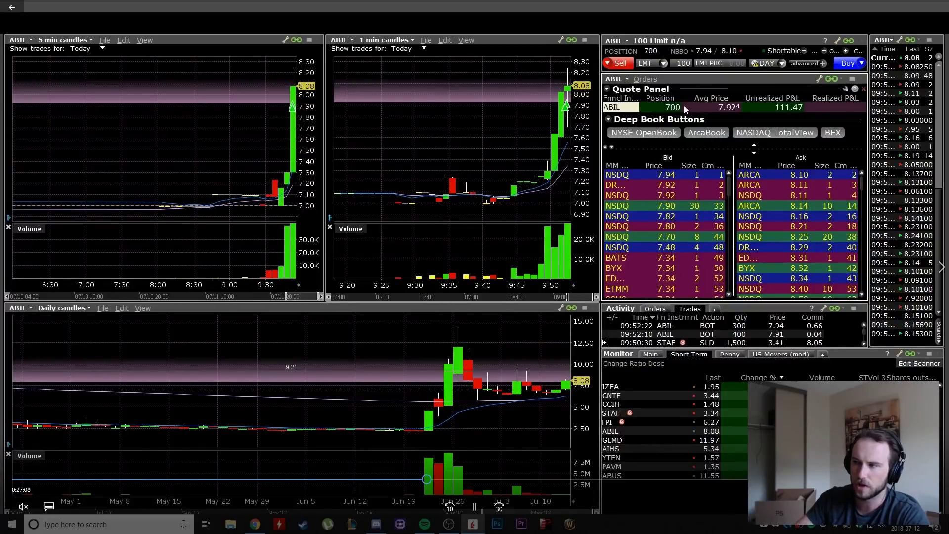
pyautogui.click(429, 480)
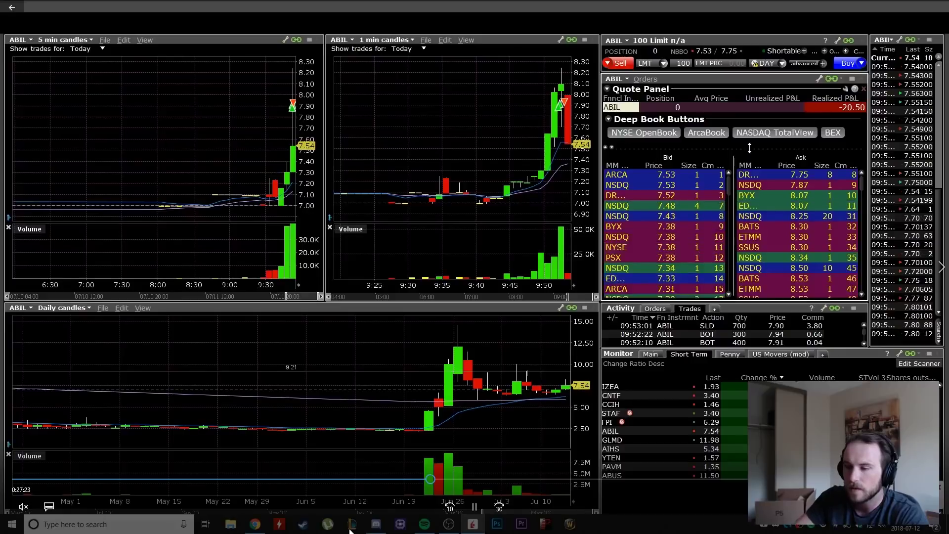
pyautogui.click(428, 479)
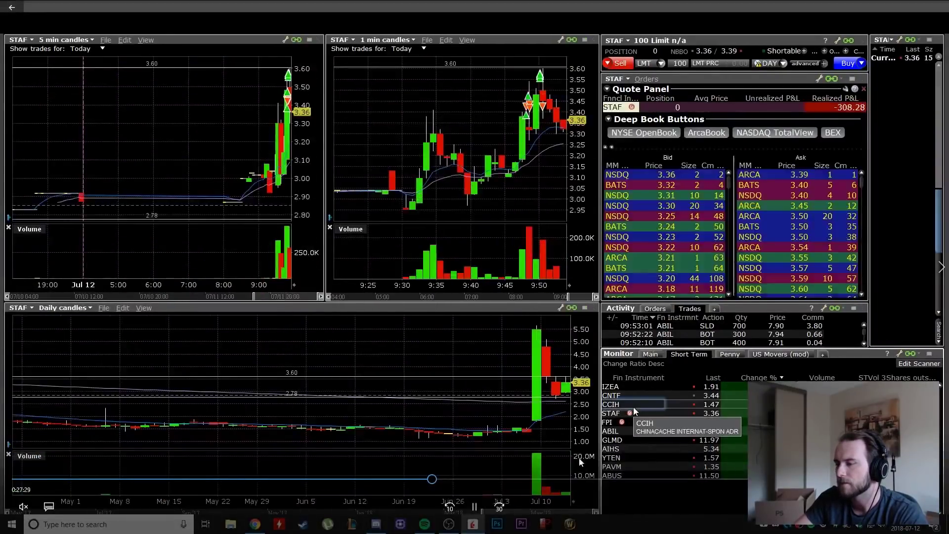
# - Play the JAGX entry as buys fill up to 3,600 shares averaging 1.705, pausing between fills
pyautogui.moveTo(433, 479); pyautogui.dragTo(456, 480)
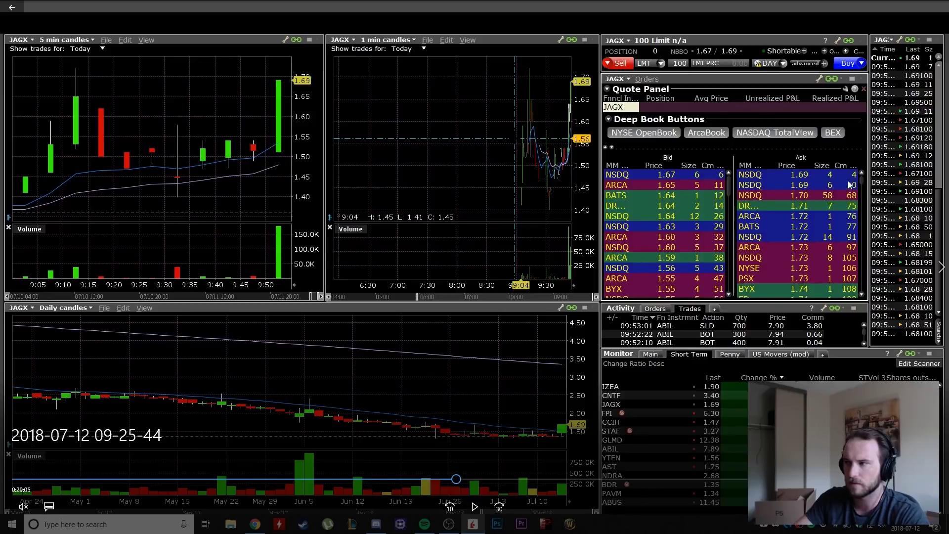
pyautogui.press('space')
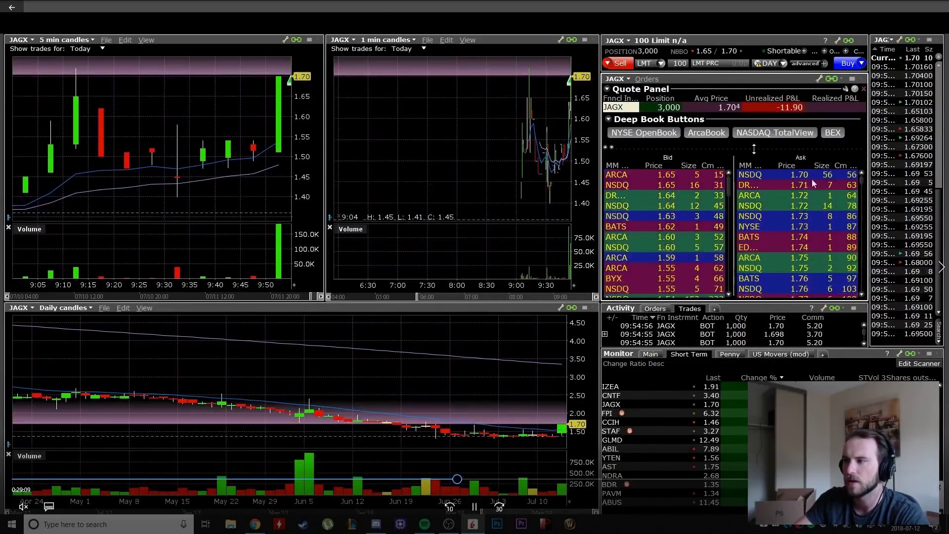
pyautogui.press('space')
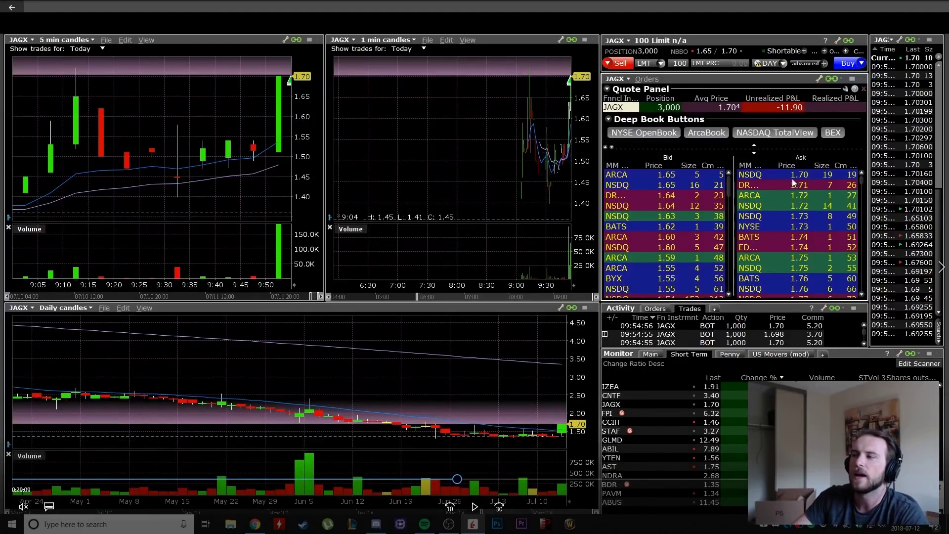
pyautogui.press('space')
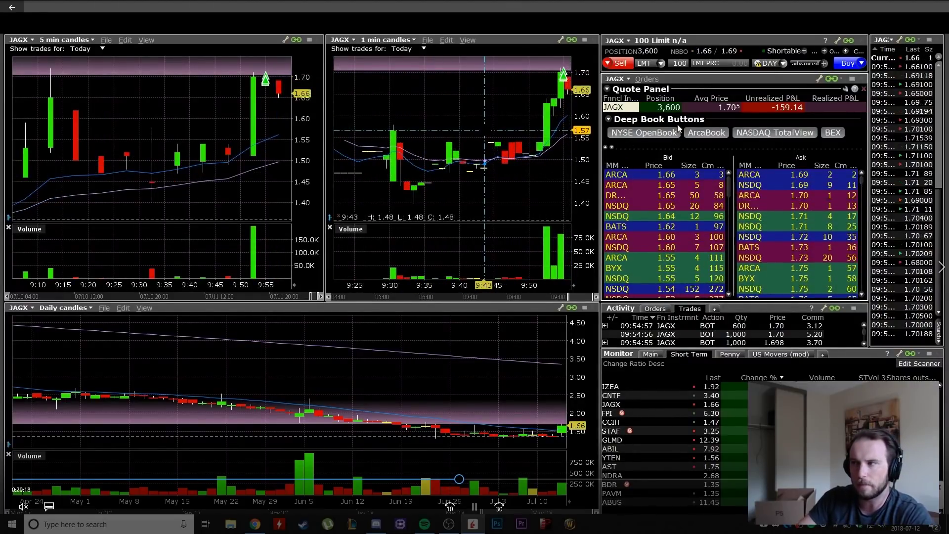
pyautogui.press('space')
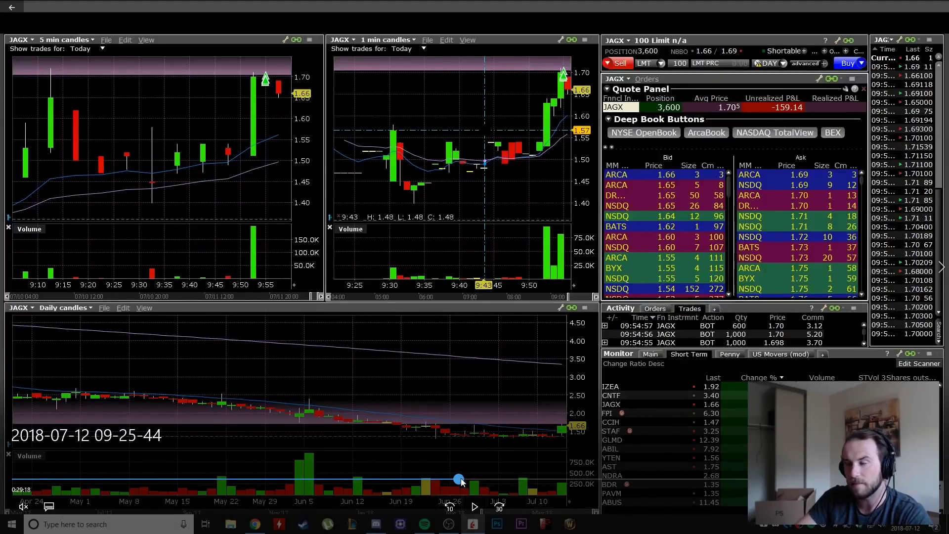
pyautogui.moveTo(461, 482); pyautogui.dragTo(470, 483)
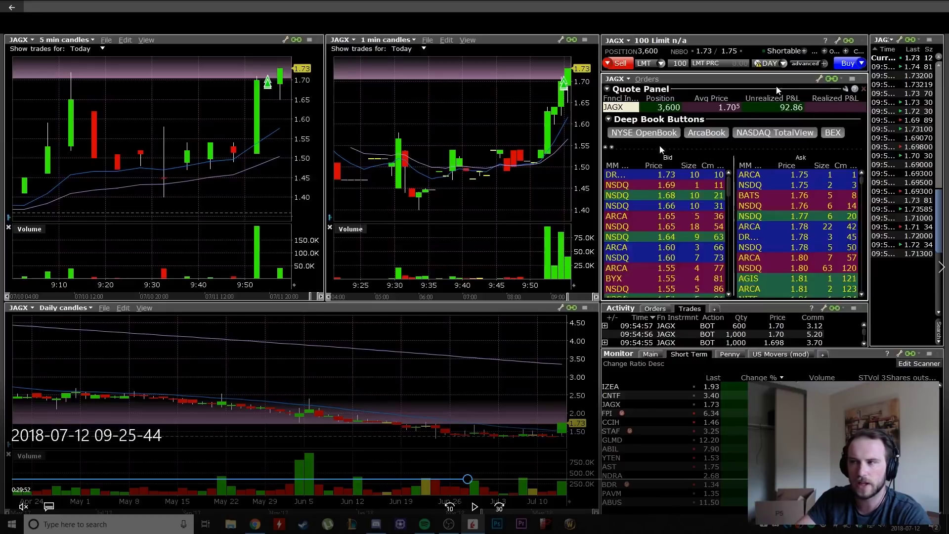
pyautogui.click(469, 481)
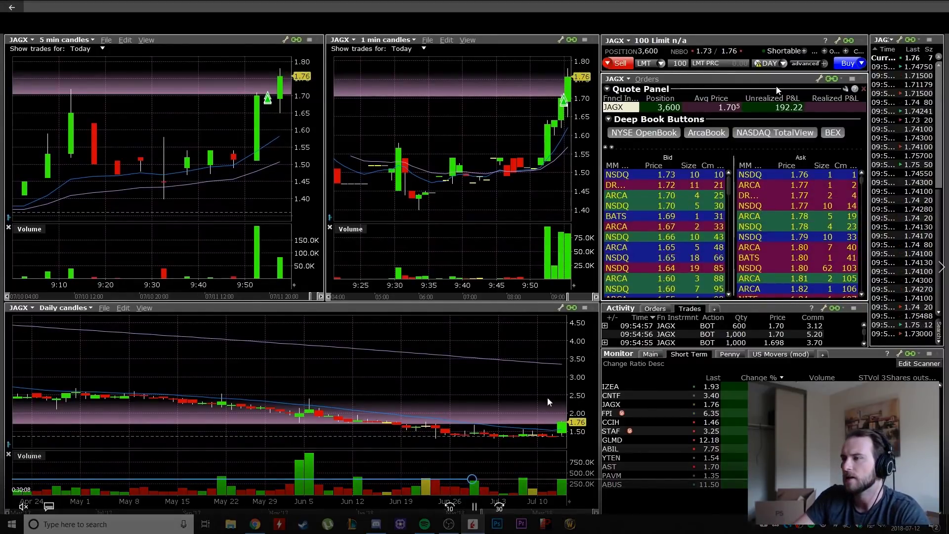
# - Step through the JAGX sells at 1.83 and 1.79, then jump to the trade's end
pyautogui.click(475, 480)
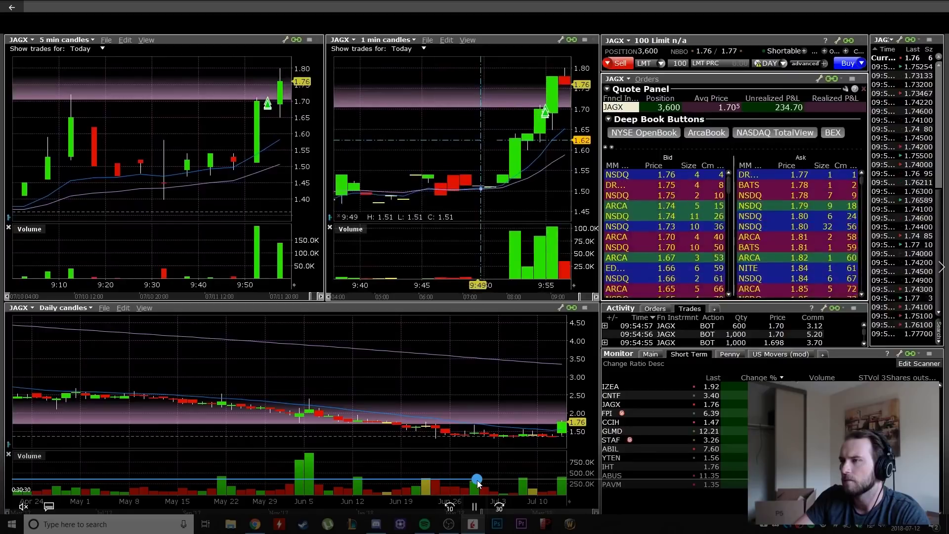
pyautogui.click(485, 479)
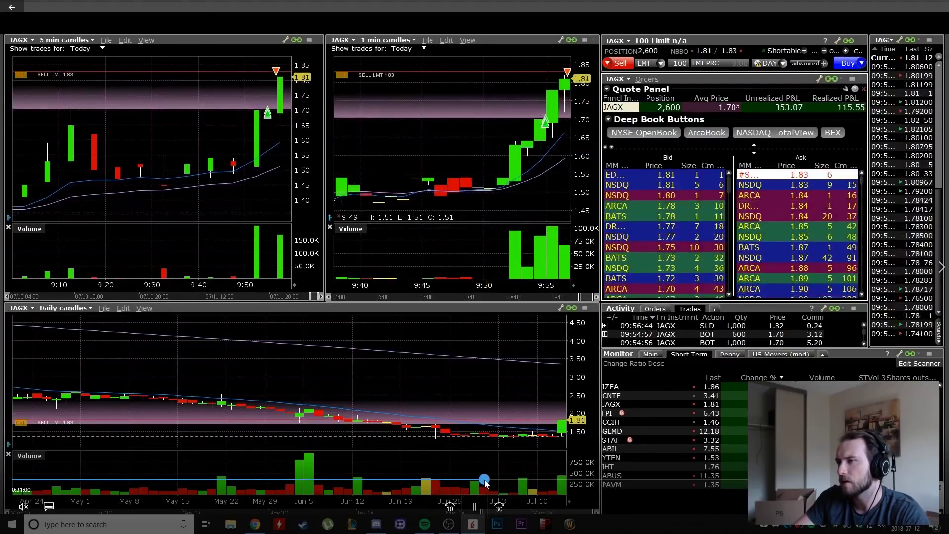
pyautogui.moveTo(485, 480); pyautogui.dragTo(484, 479)
pyautogui.press('space')
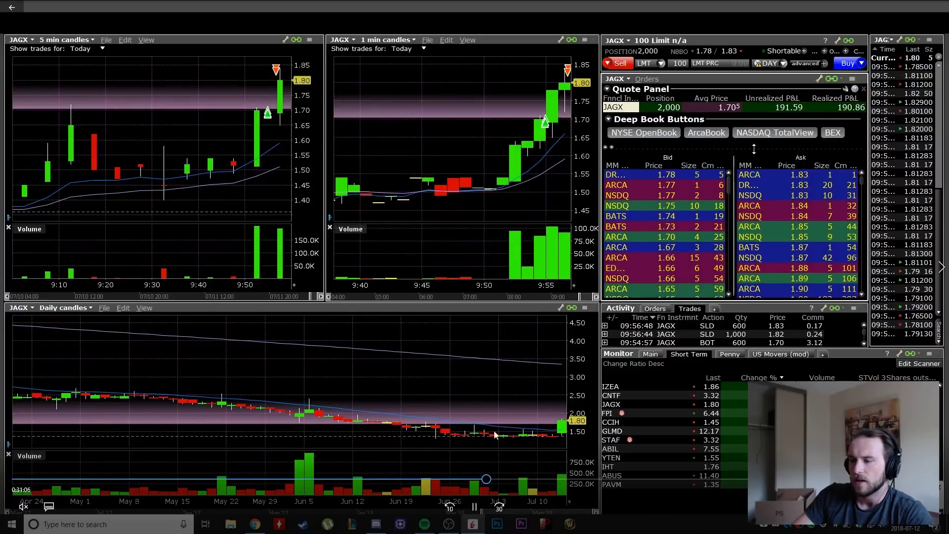
pyautogui.click(489, 480)
pyautogui.click(492, 480)
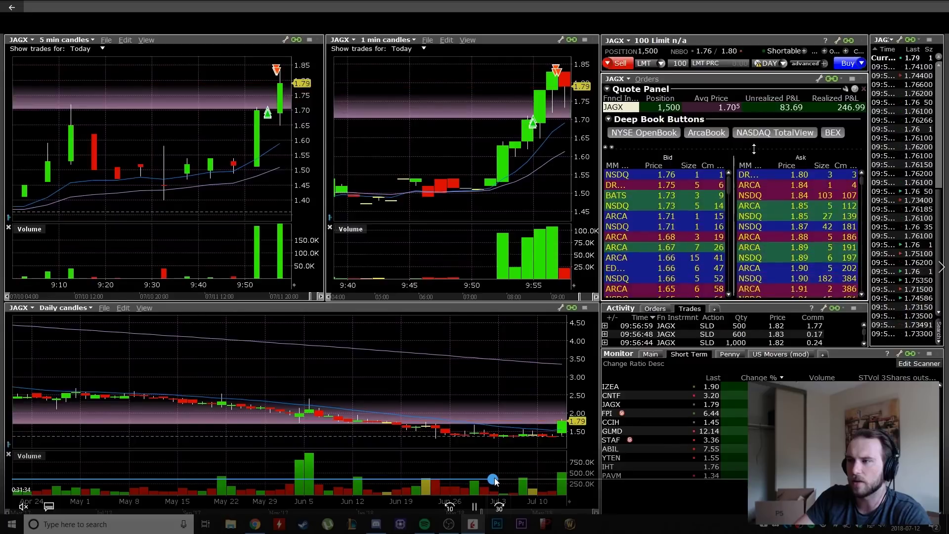
pyautogui.click(495, 480)
pyautogui.click(493, 480)
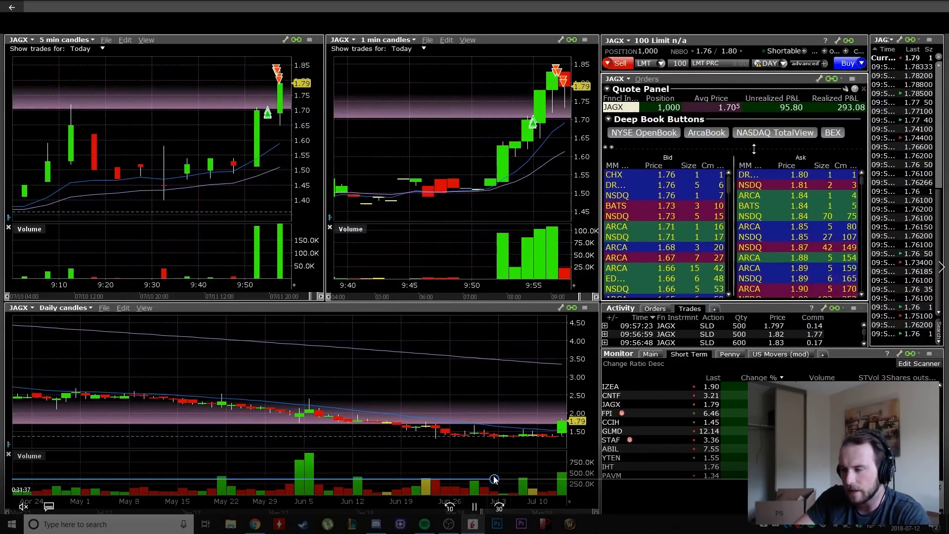
pyautogui.click(503, 479)
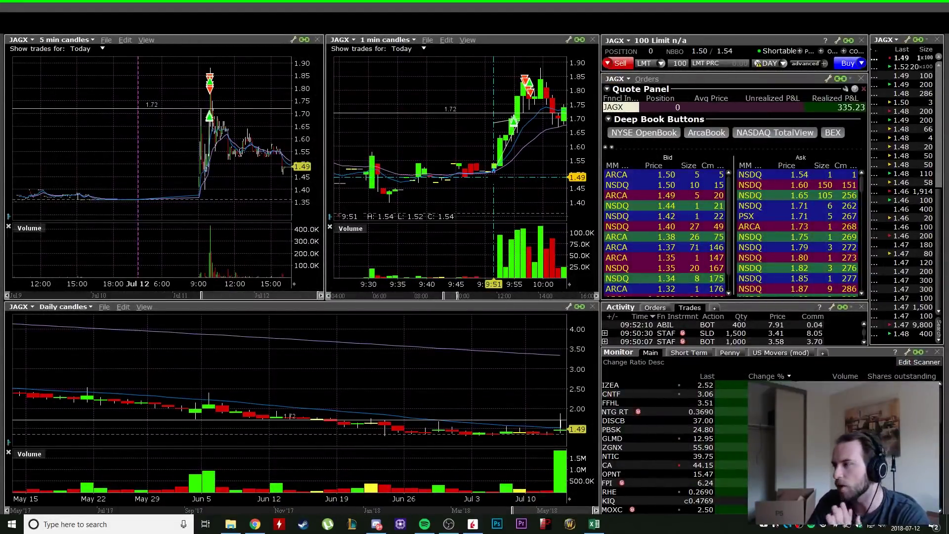
# - In the July journal, select the 12-Jul and 13-Jul P/L cells, then rows 10–14
pyautogui.click(595, 520)
pyautogui.moveTo(99, 274); pyautogui.dragTo(60, 275)
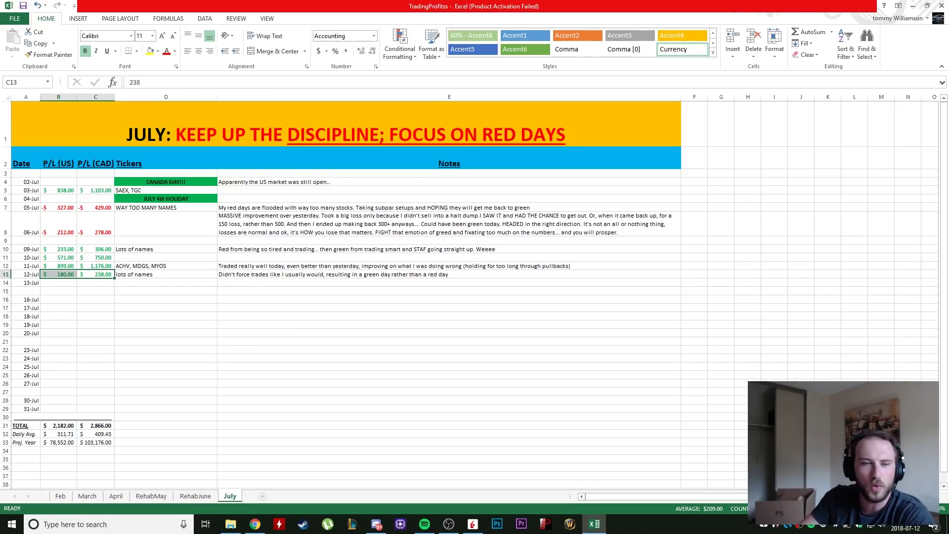
pyautogui.moveTo(53, 285); pyautogui.dragTo(98, 284)
pyautogui.moveTo(64, 251); pyautogui.dragTo(111, 251)
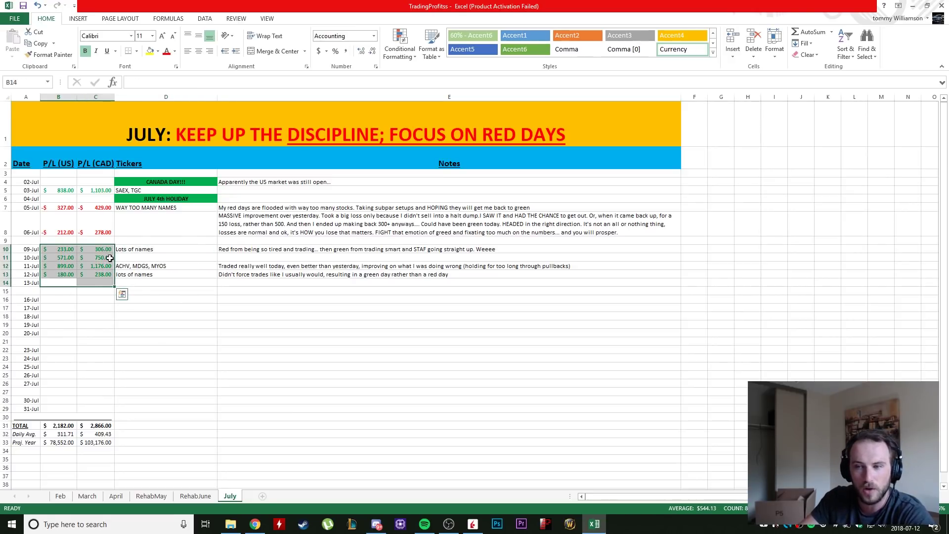